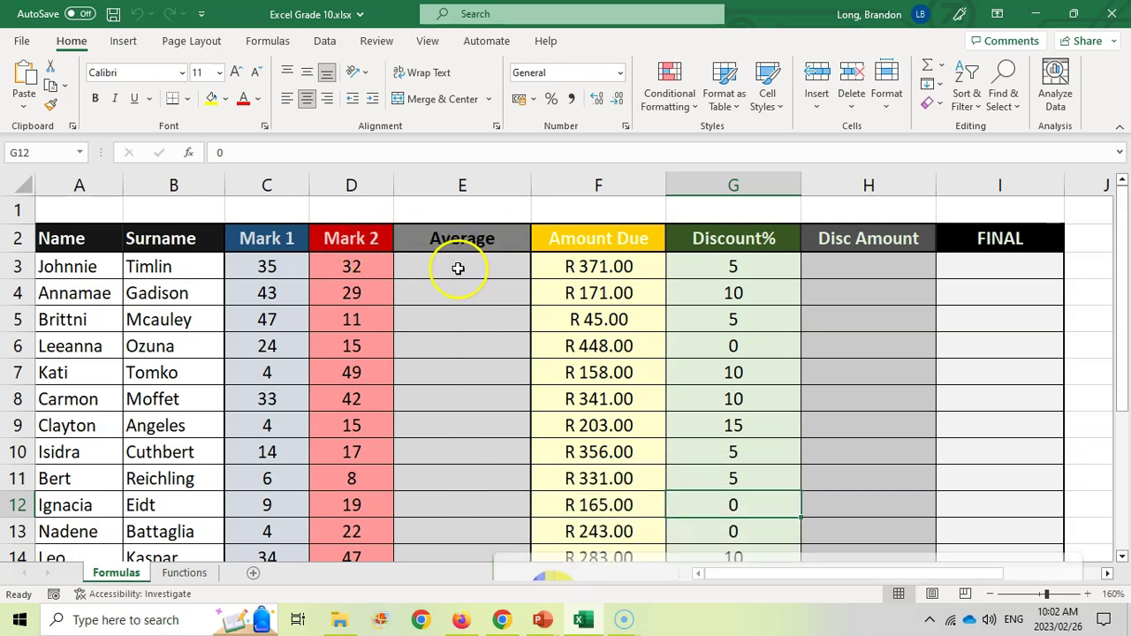
- Enter =(35+32)/2 in E3, bracketing the marks so the average reads 33.5
left_click(456, 267)
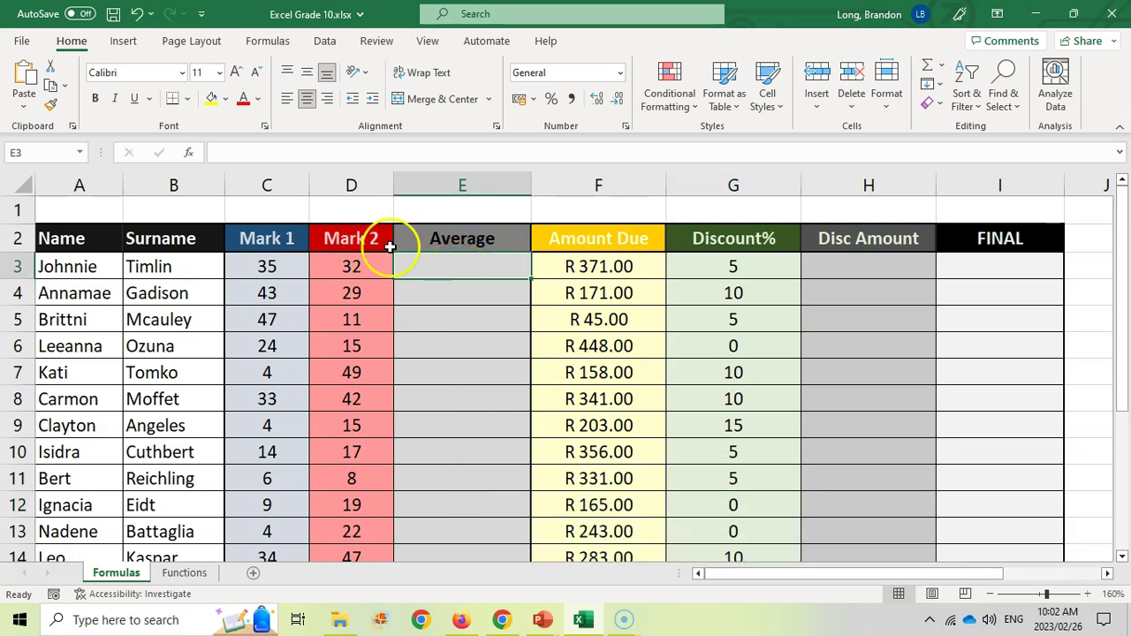
left_click(219, 152)
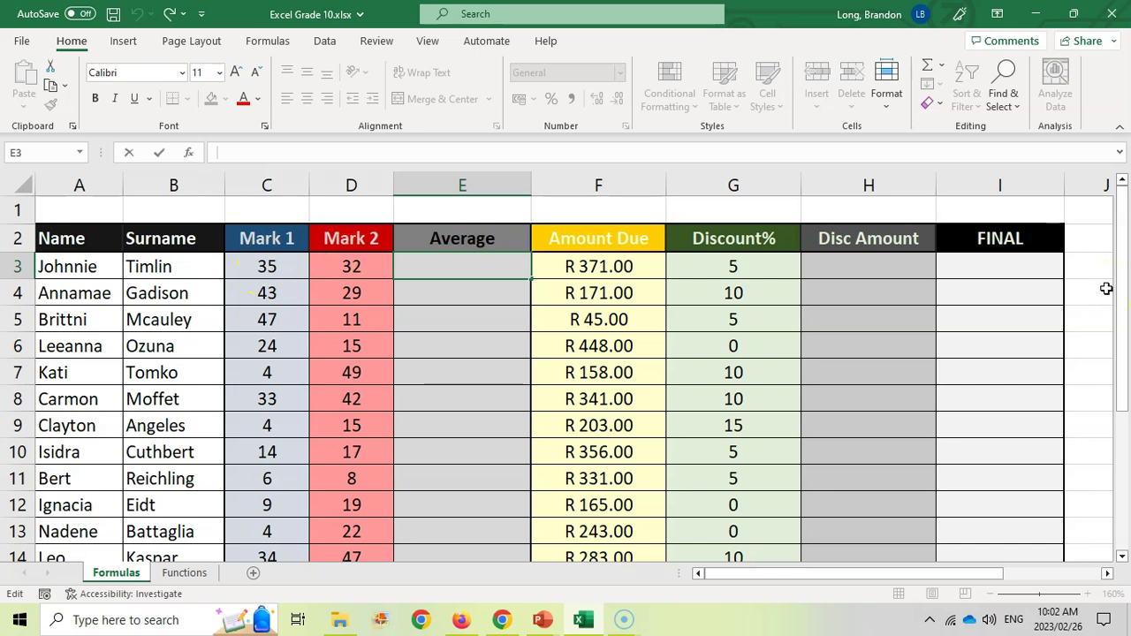
type("=")
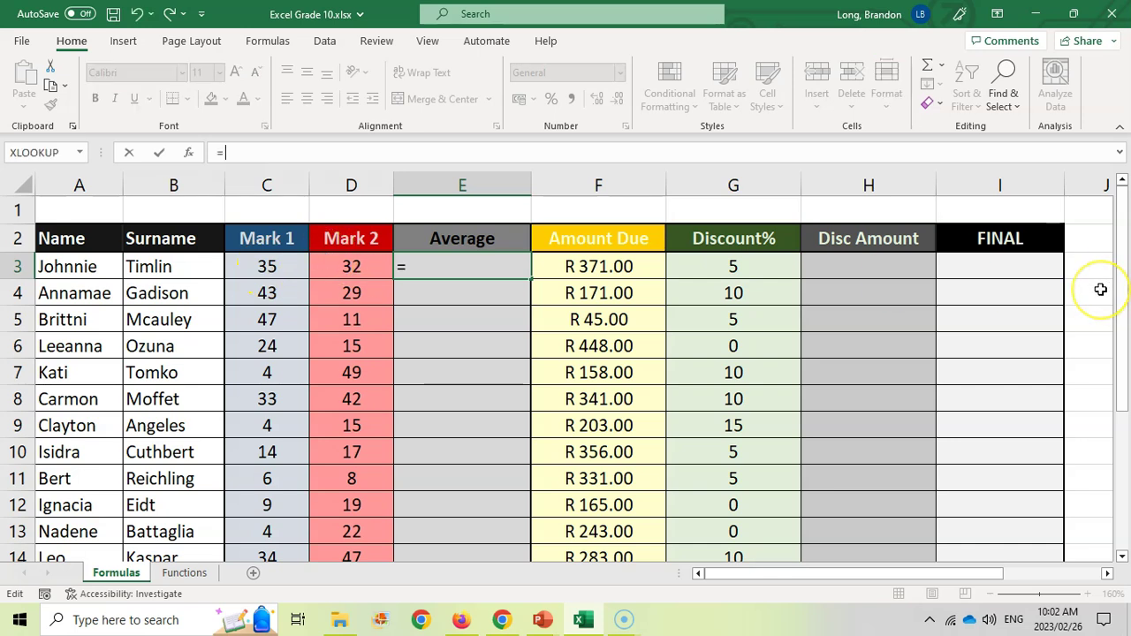
type(" 35+32")
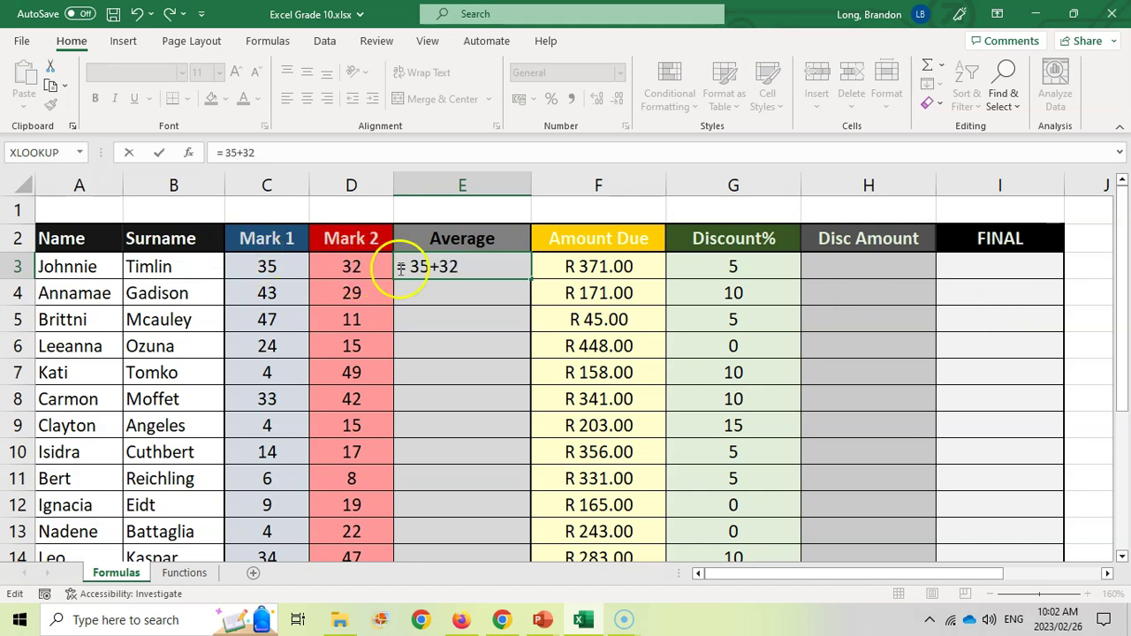
type("/2")
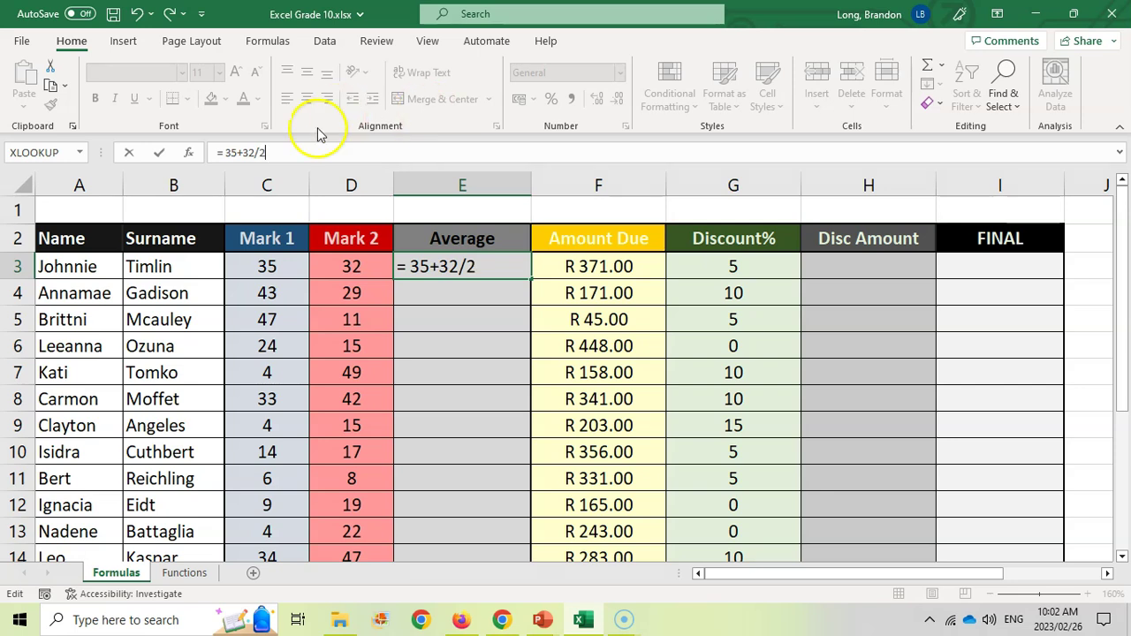
left_click(227, 152)
type("(")
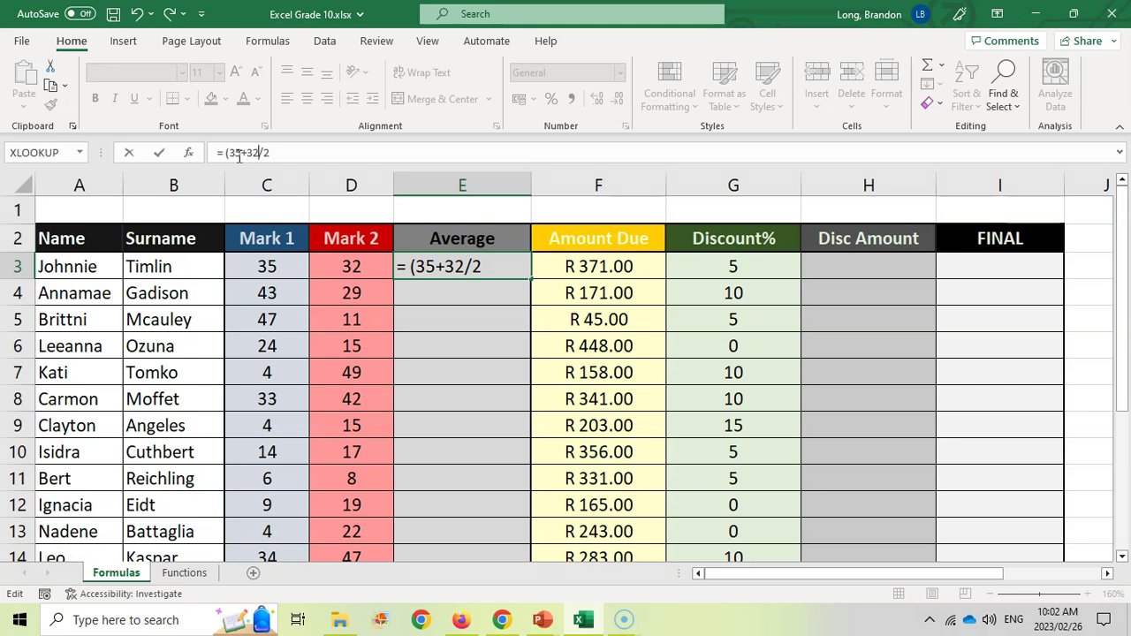
type(")")
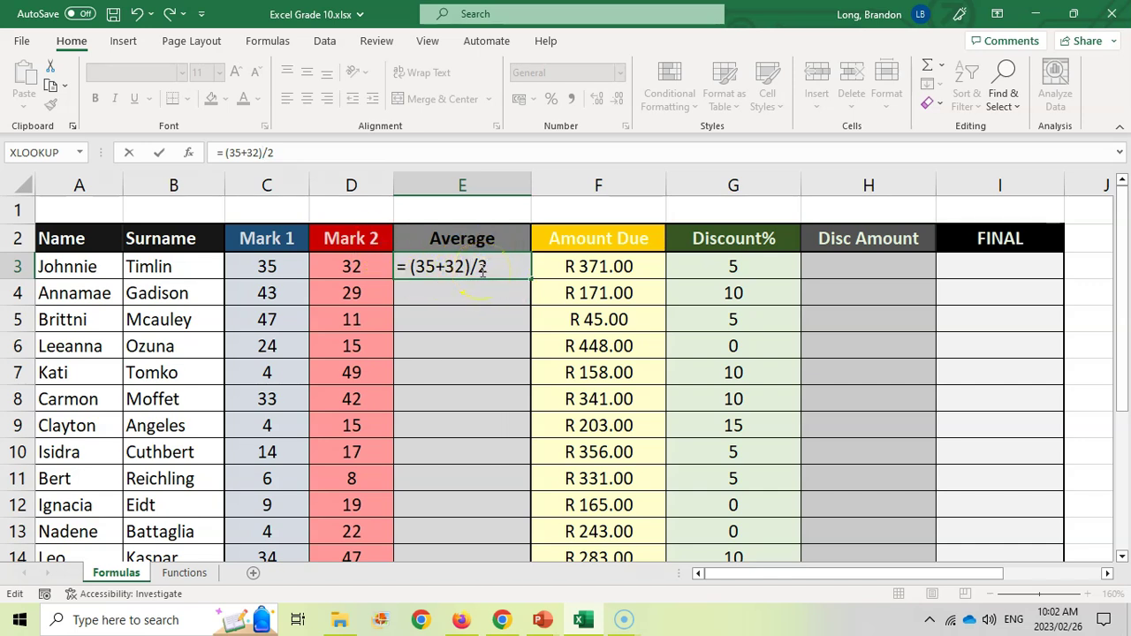
key("Return")
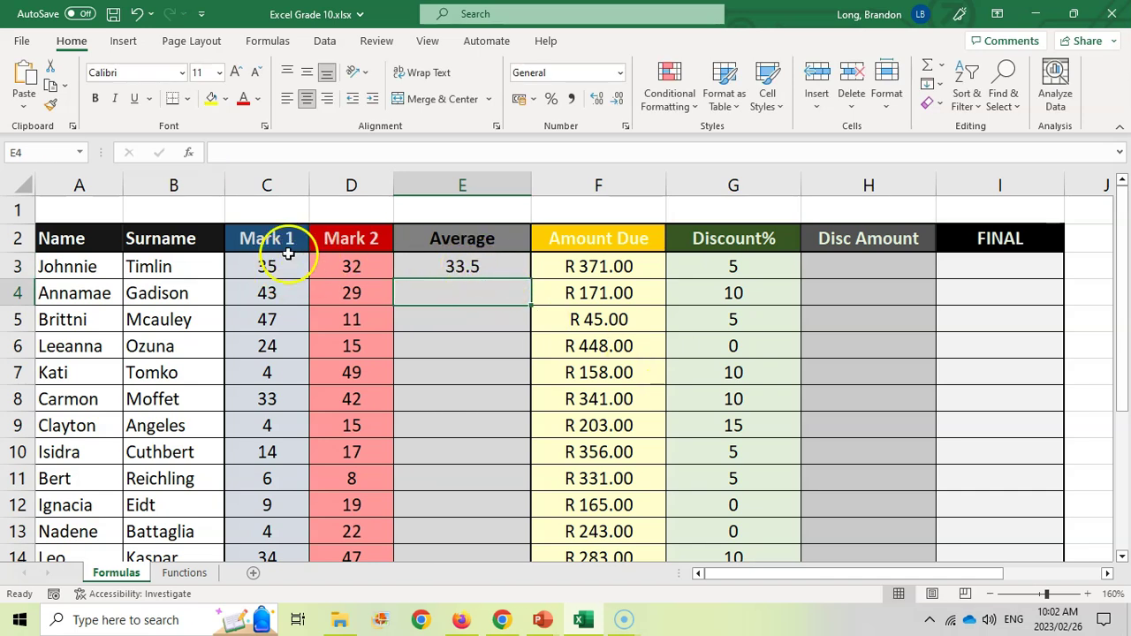
left_click(415, 276)
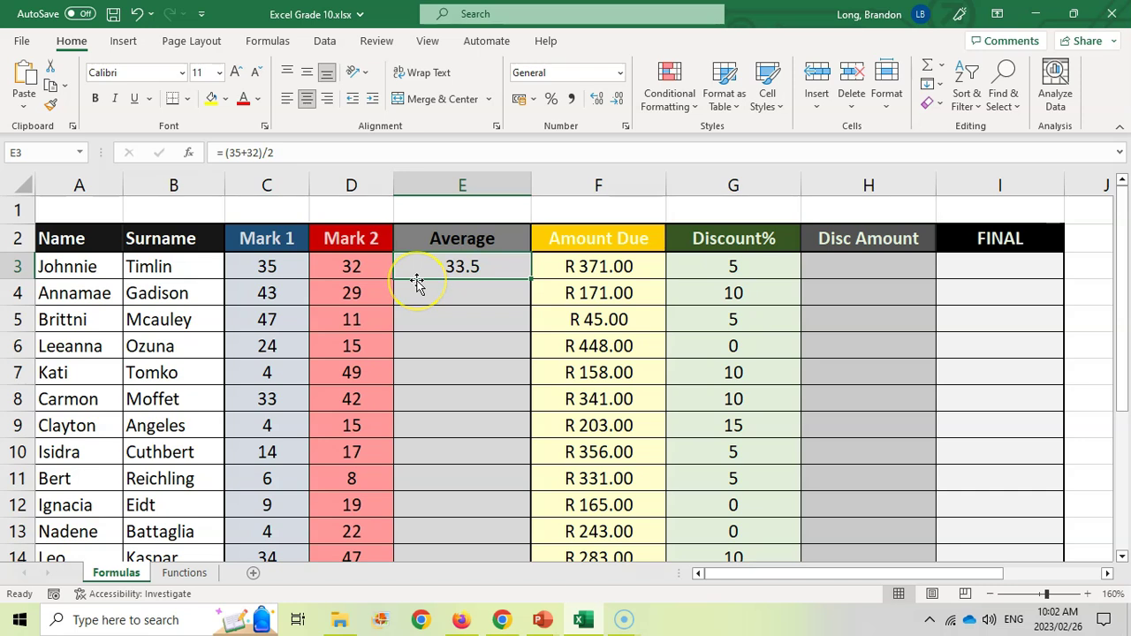
left_click(451, 299)
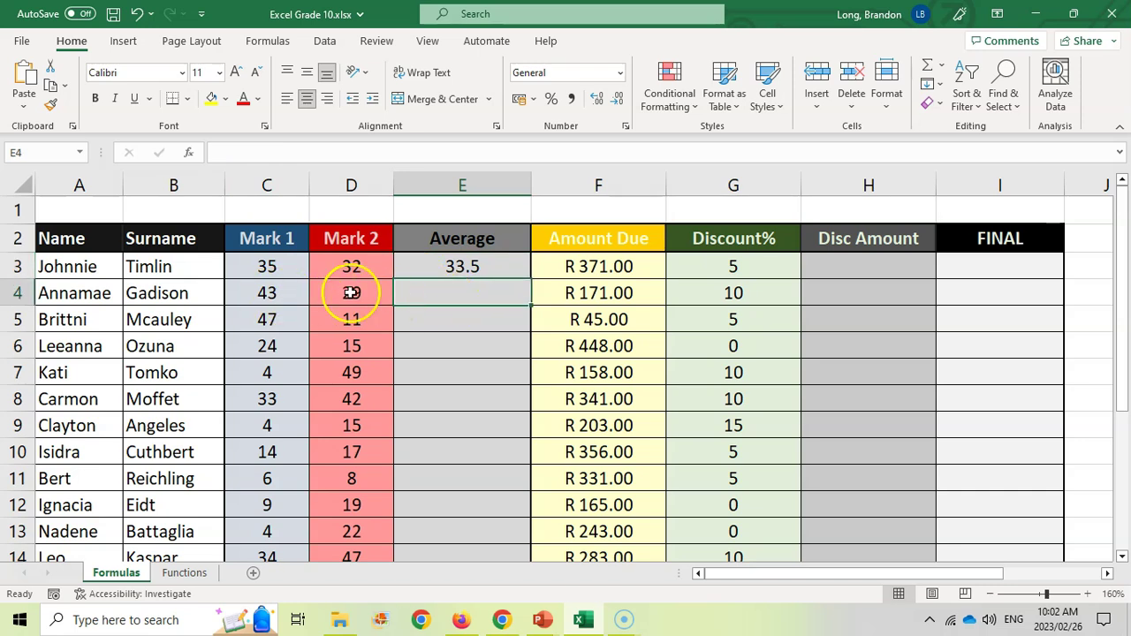
left_click(459, 266)
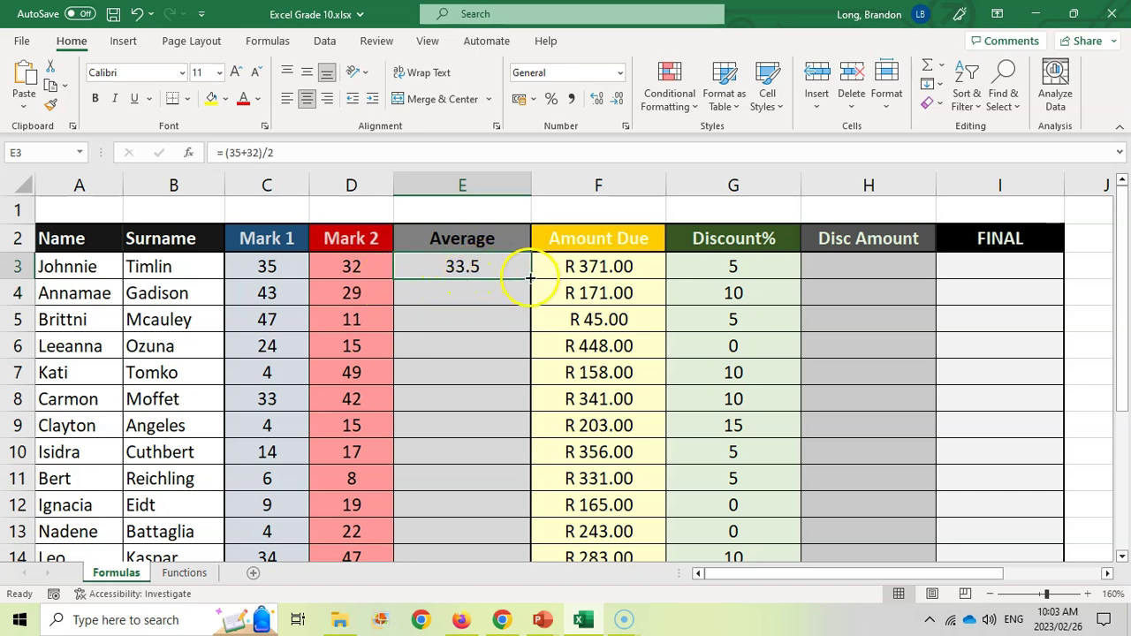
left_click_drag(530, 277, 530, 285)
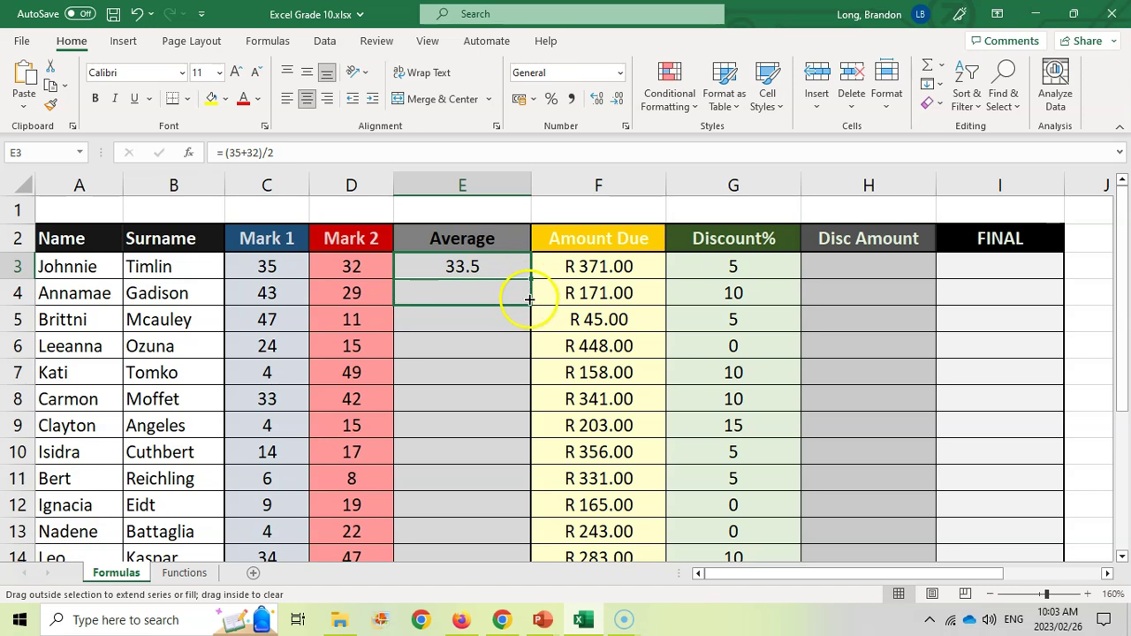
left_click_drag(528, 299, 522, 380)
left_click(485, 398)
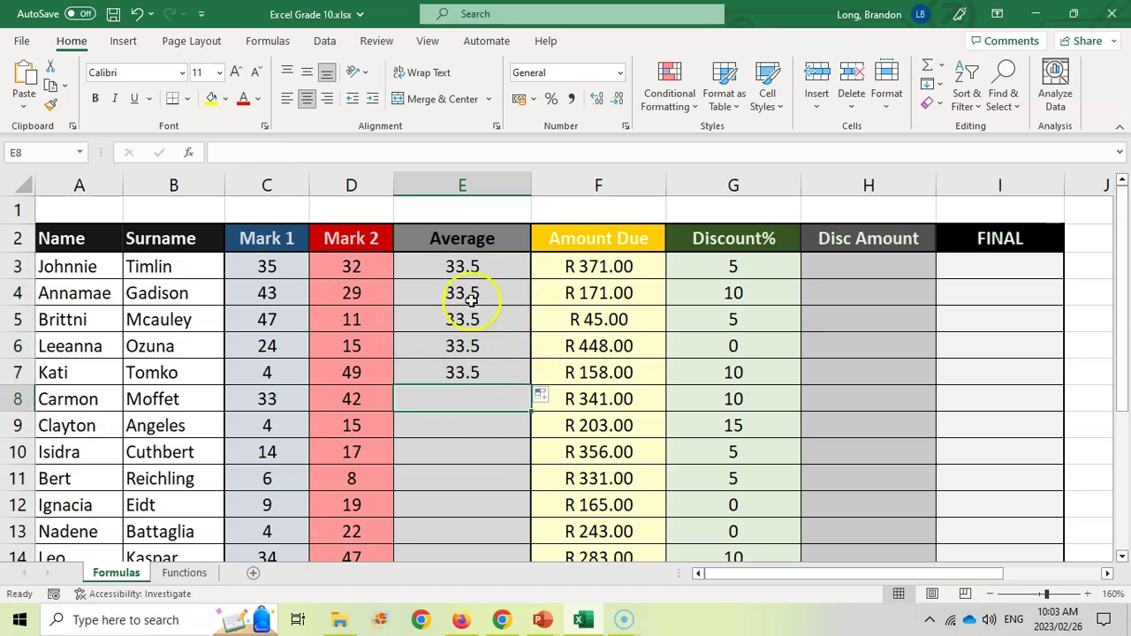
left_click(470, 300)
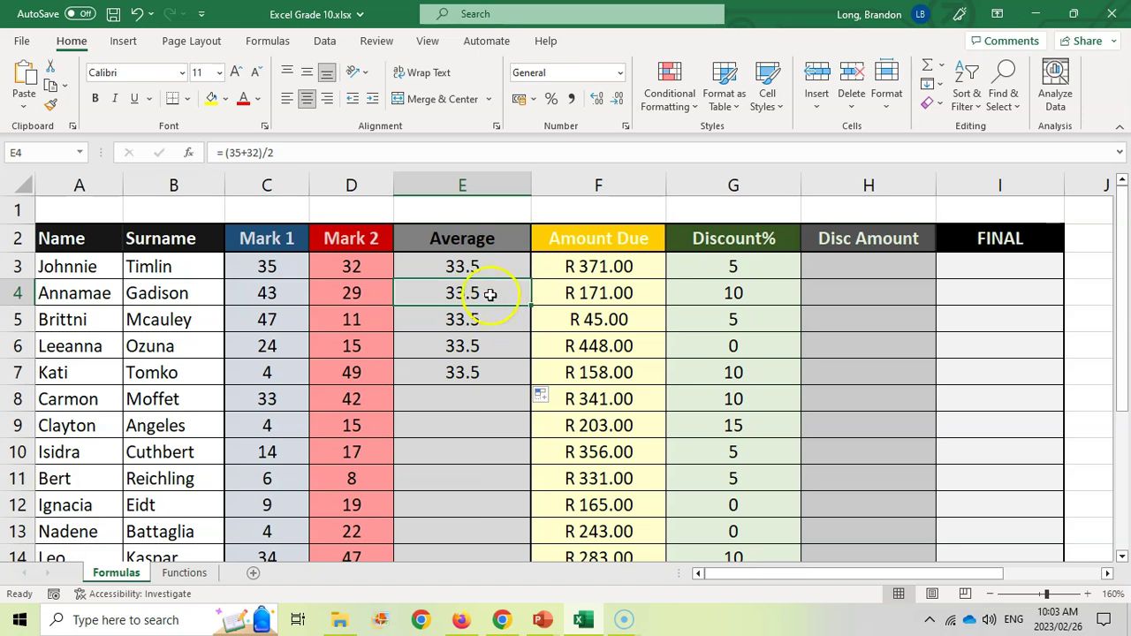
left_click_drag(490, 294, 476, 366)
key("Delete")
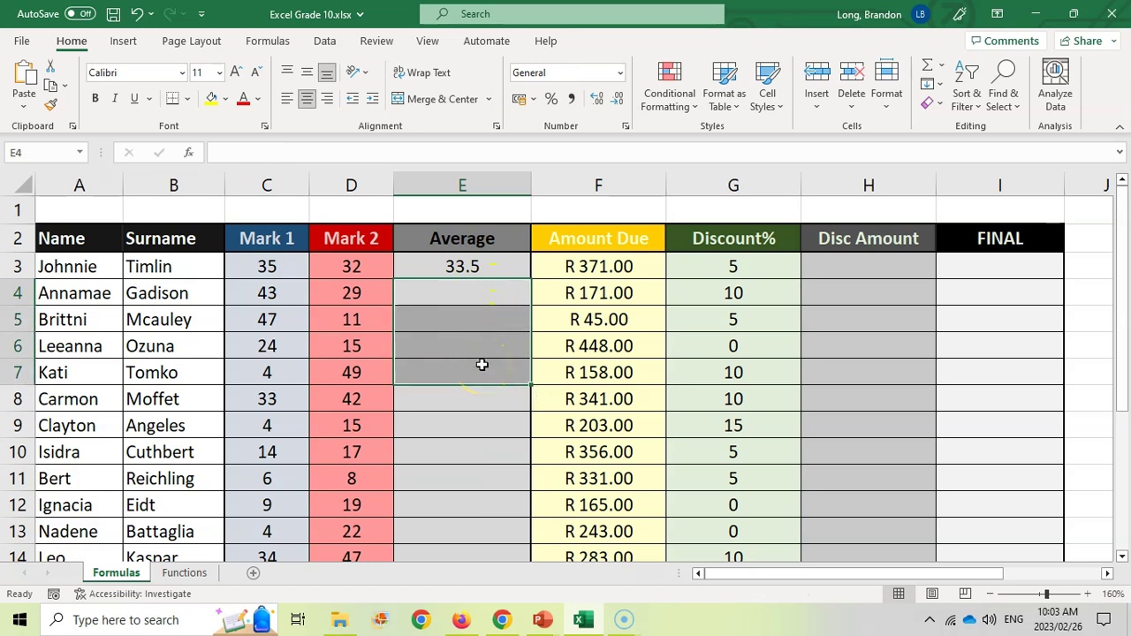
left_click(353, 265)
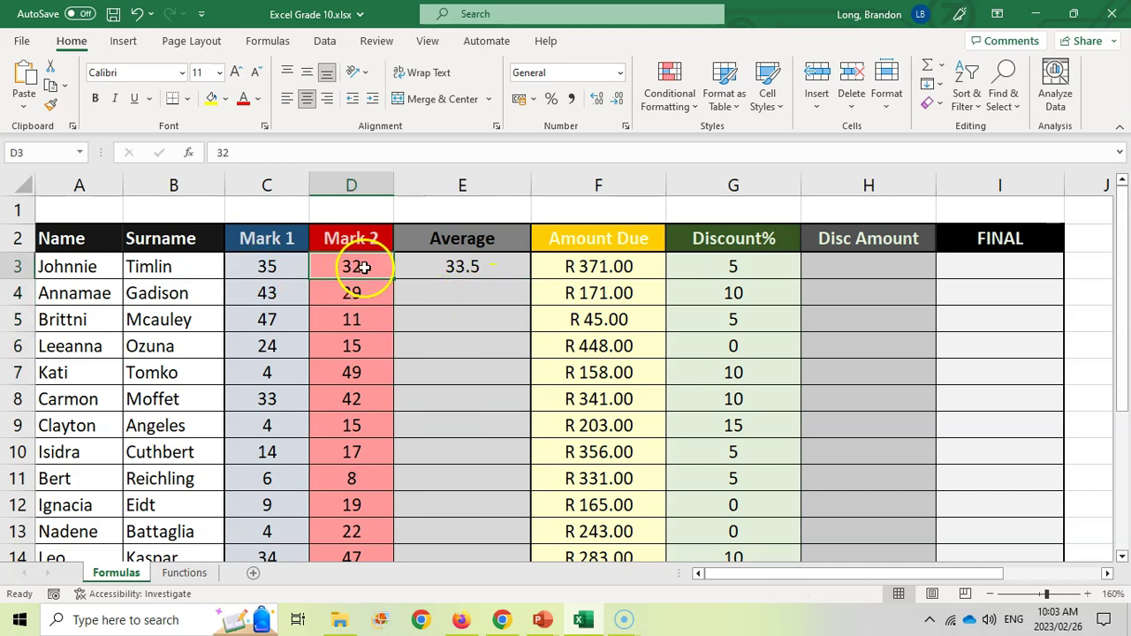
type("30")
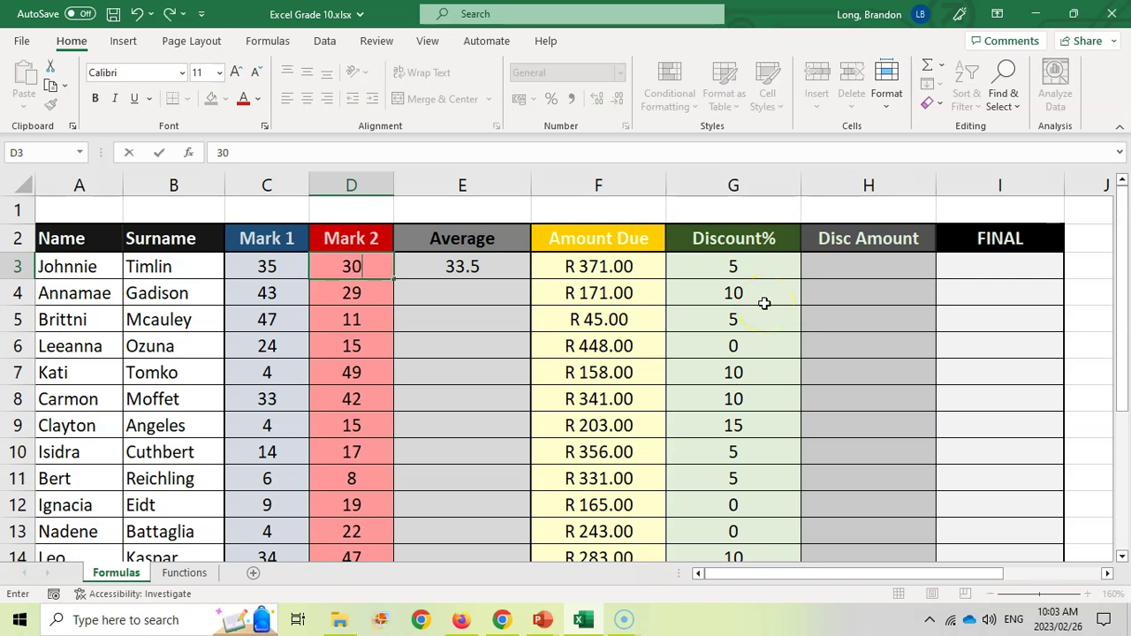
left_click(351, 346)
left_click(460, 263)
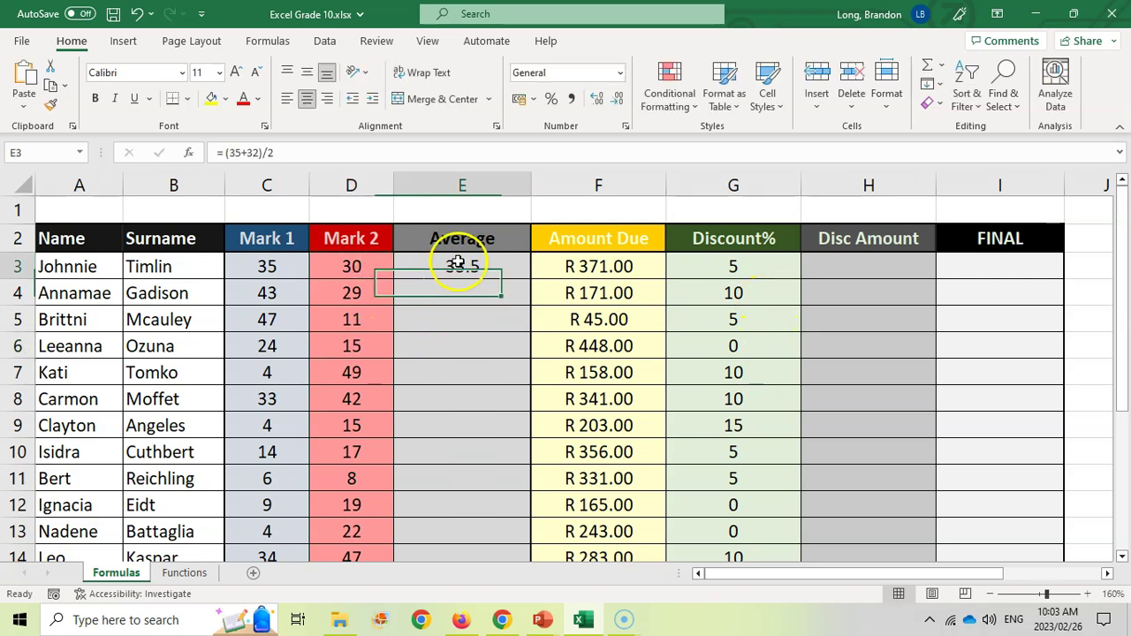
left_click(350, 263)
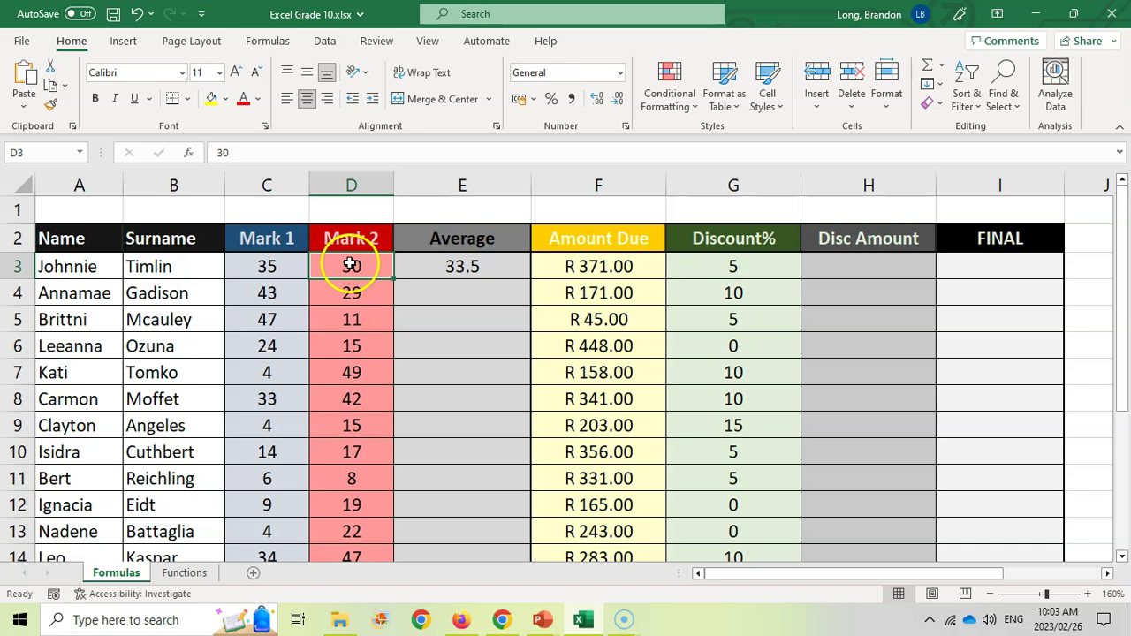
type("32")
left_click(489, 318)
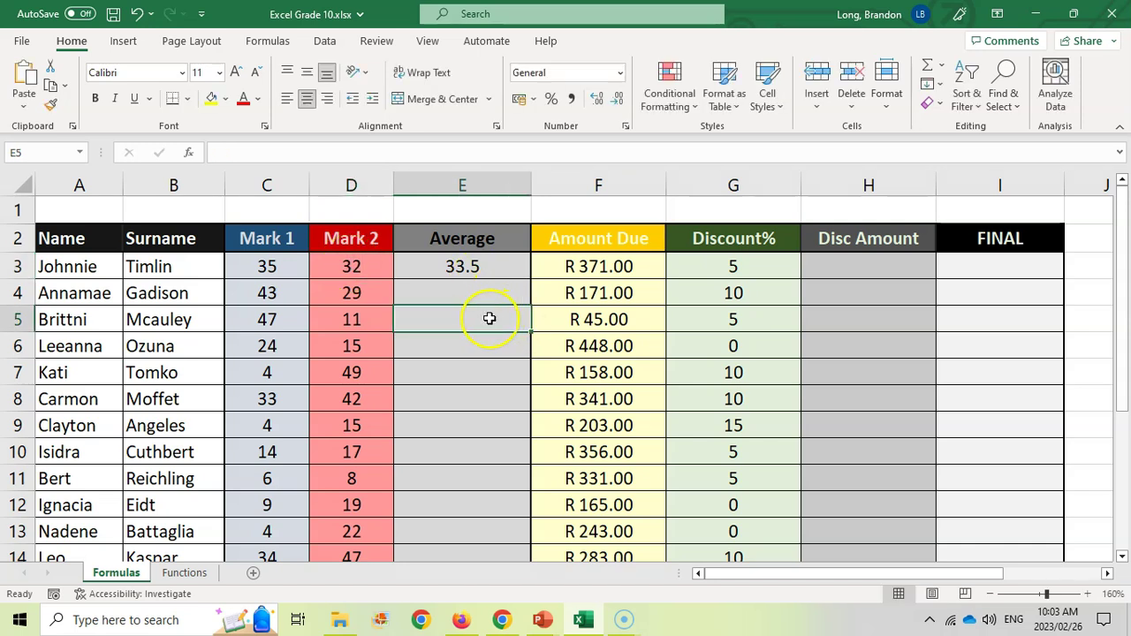
left_click(496, 265)
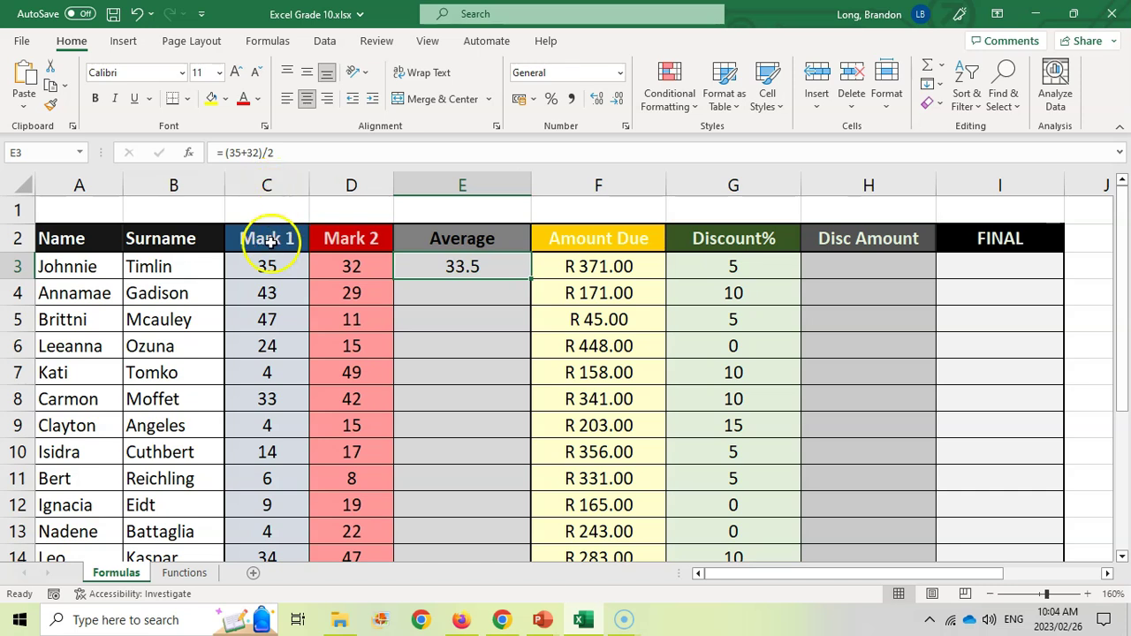
- Change E3's formula to =(C3+D3)/2, replacing 35 and 32 with cell references
left_click(236, 152)
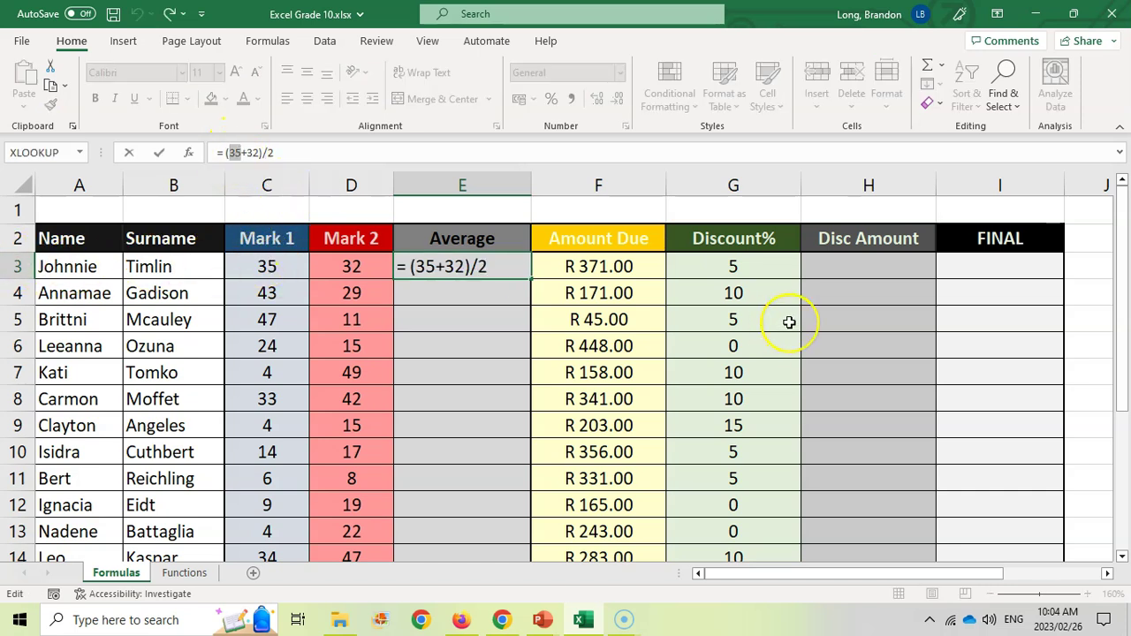
type("C3")
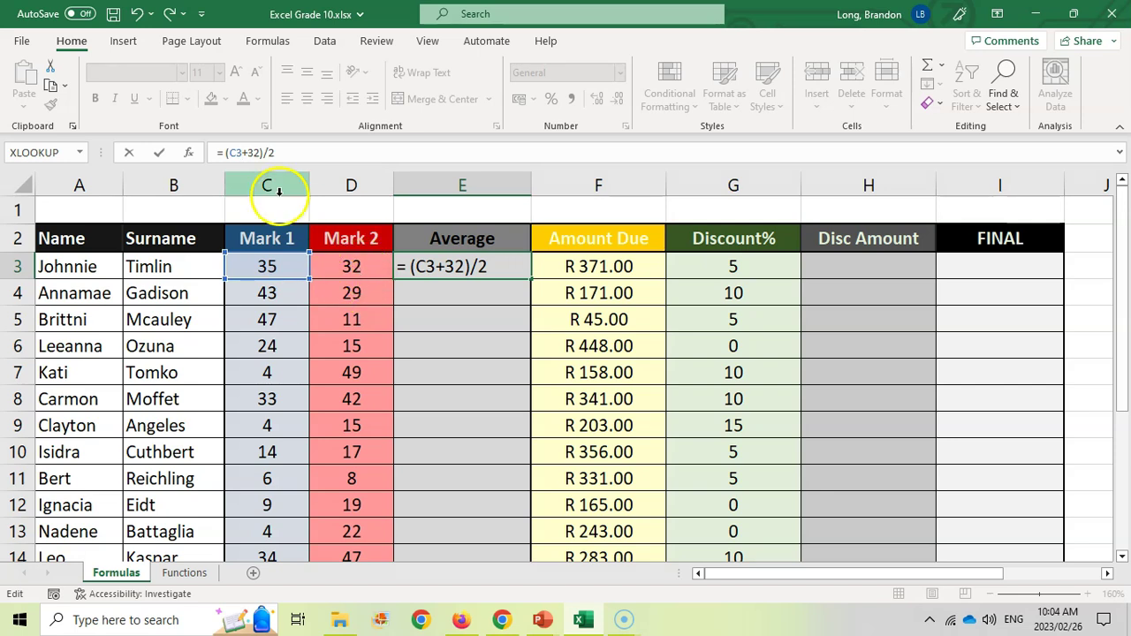
left_click(249, 153)
double_click(254, 153)
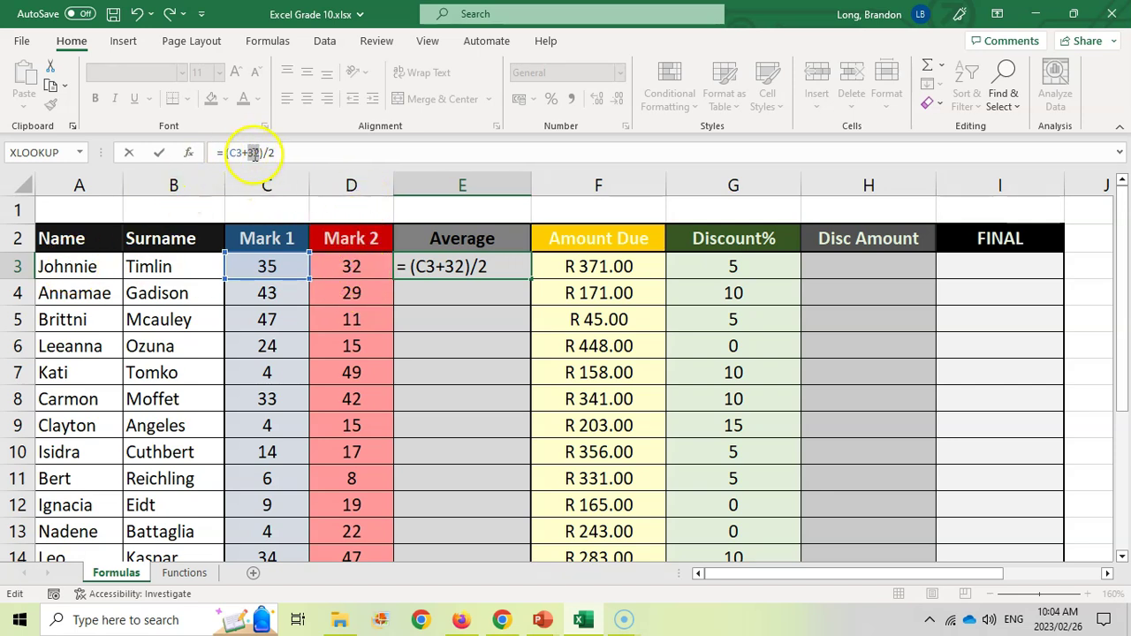
left_click(357, 265)
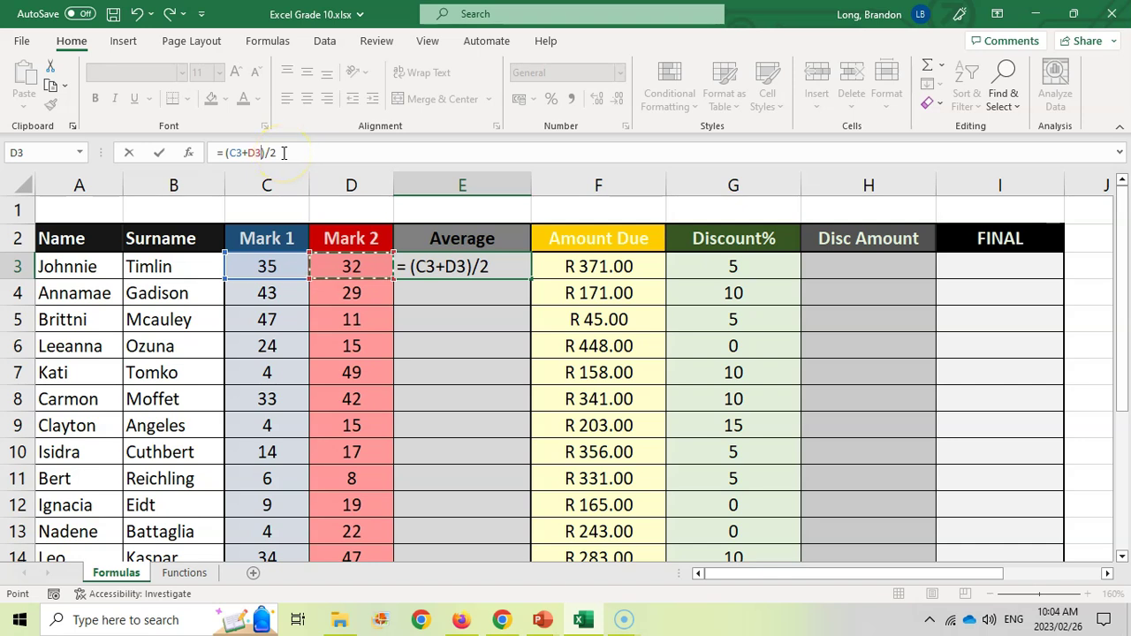
key("Return")
left_click(453, 271)
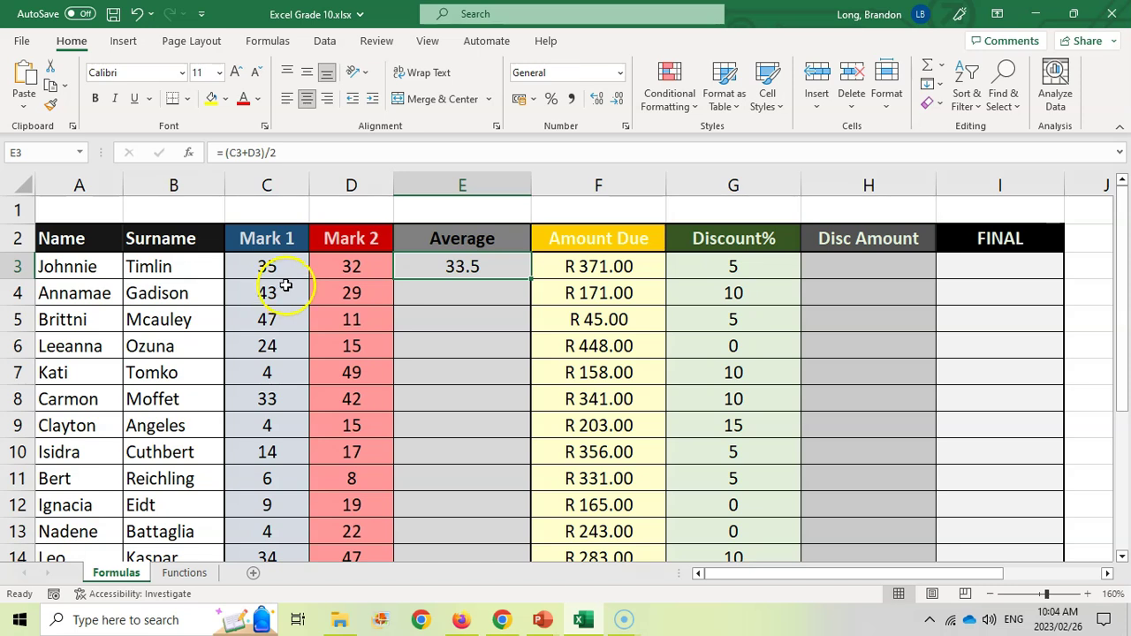
- Change Mark 2 in D3 to 30 so the E3 average updates to 32.5
left_click(359, 268)
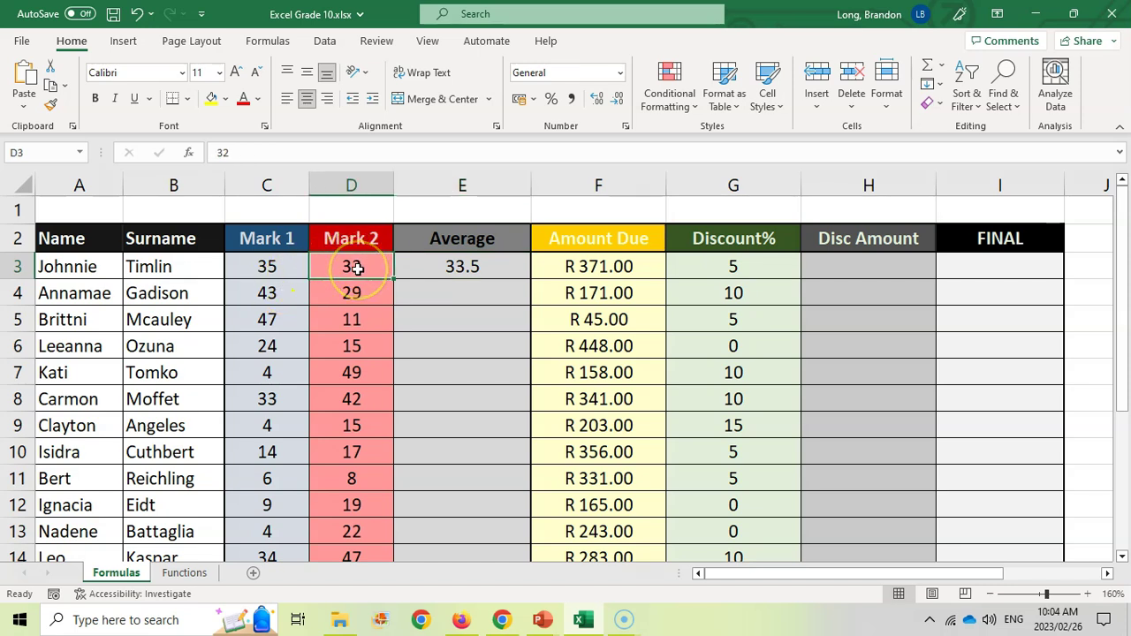
type("3")
left_click(355, 297)
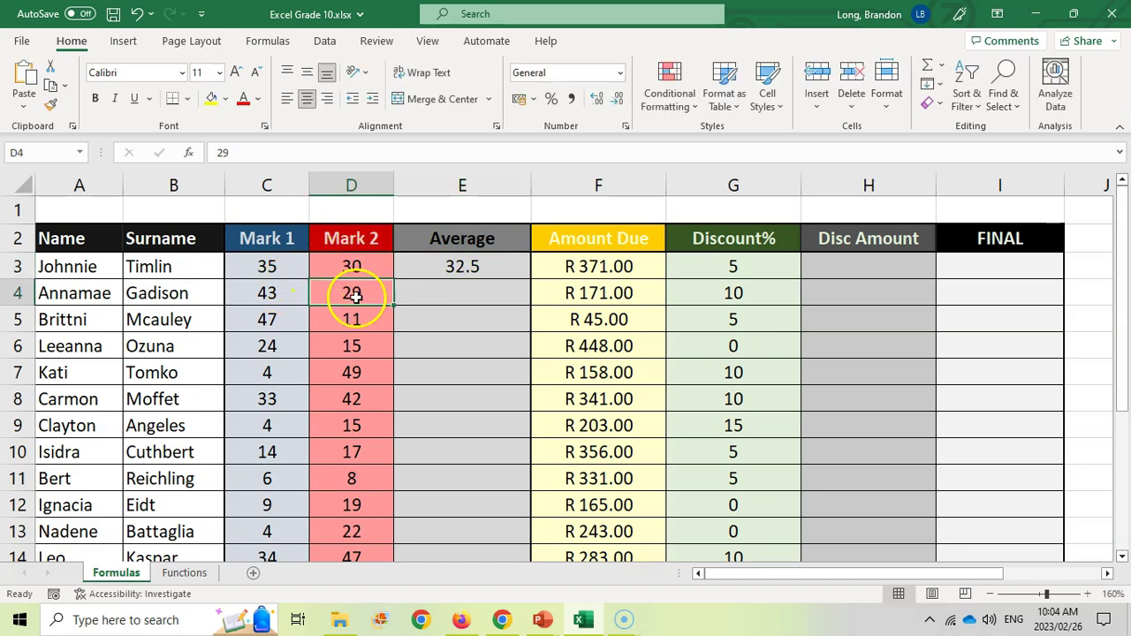
left_click(470, 268)
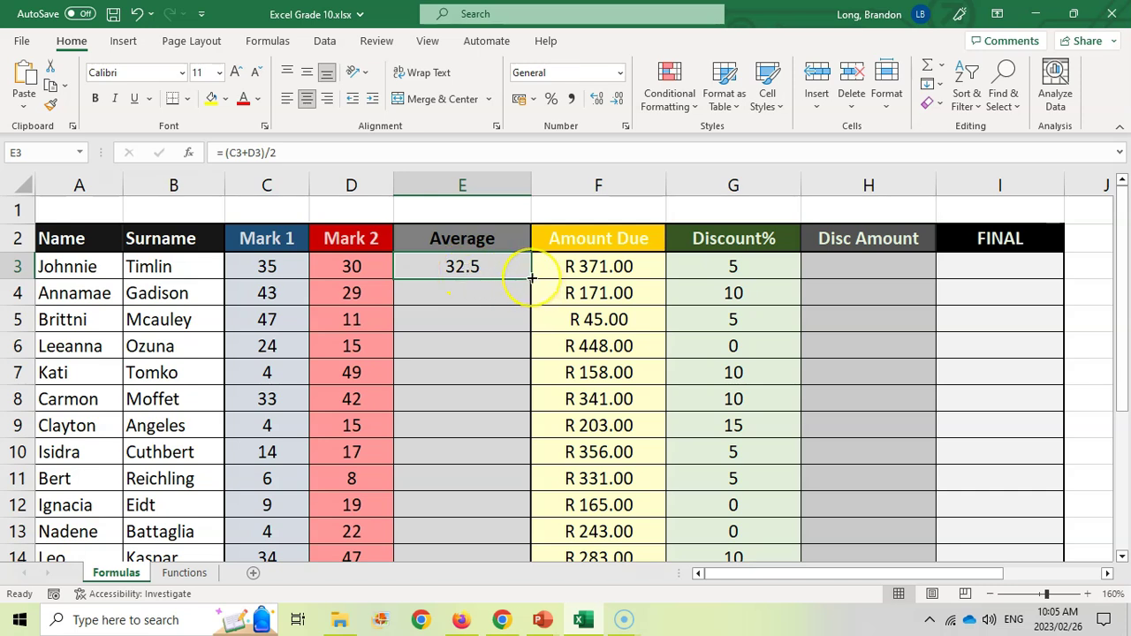
- Fill the average formula down to row 9 and verify the adjusted references in E4 and E5
left_click_drag(531, 278, 517, 441)
left_click(461, 268)
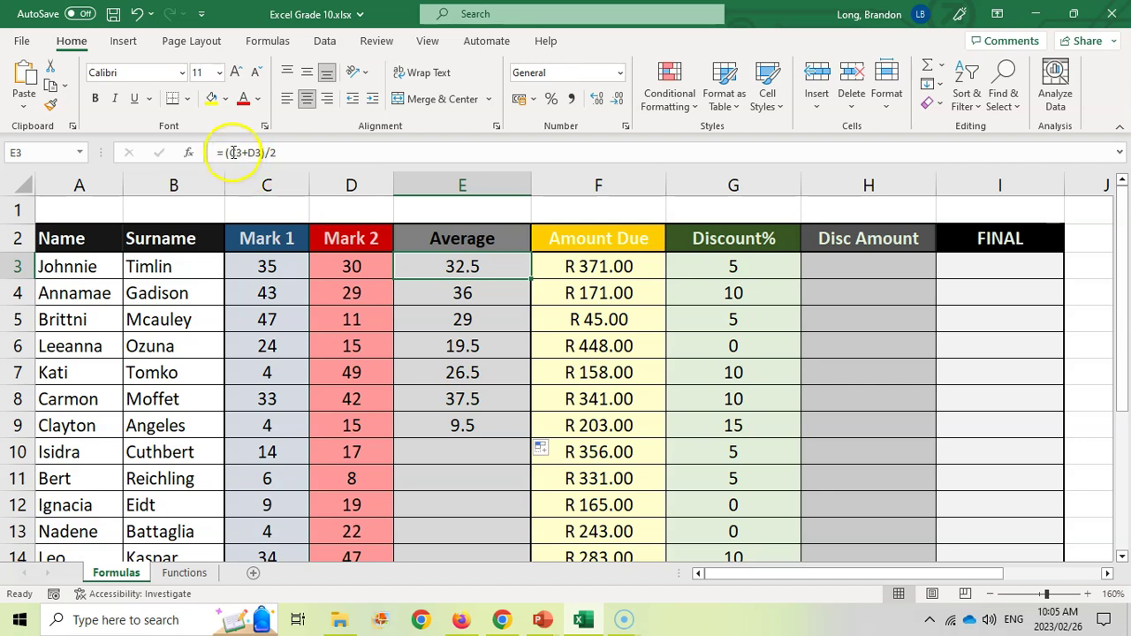
left_click(477, 293)
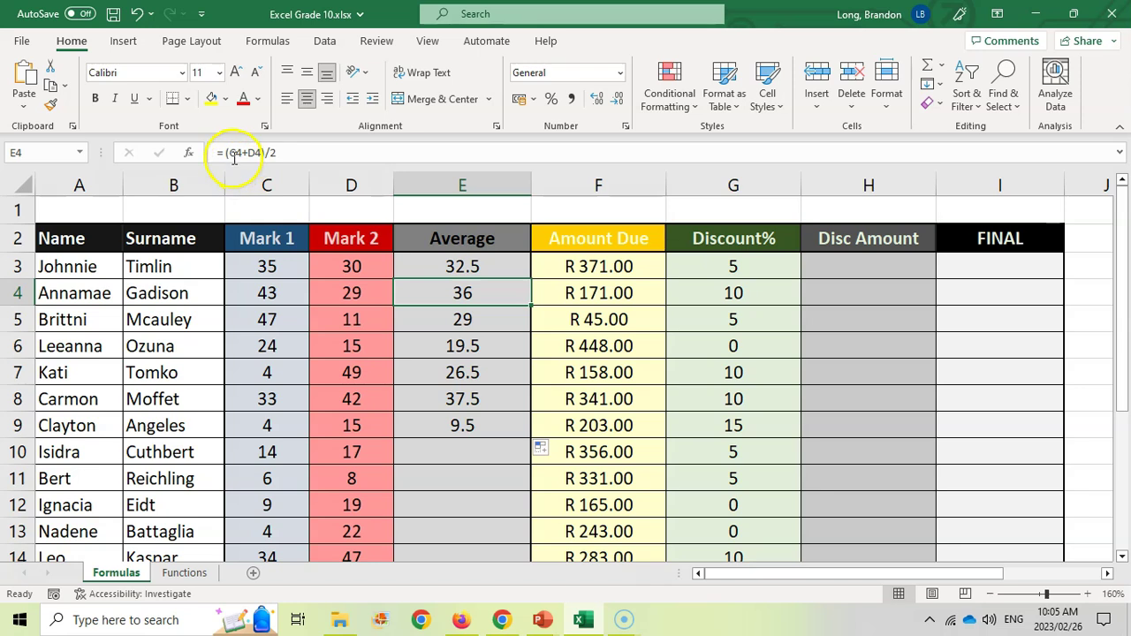
left_click(462, 320)
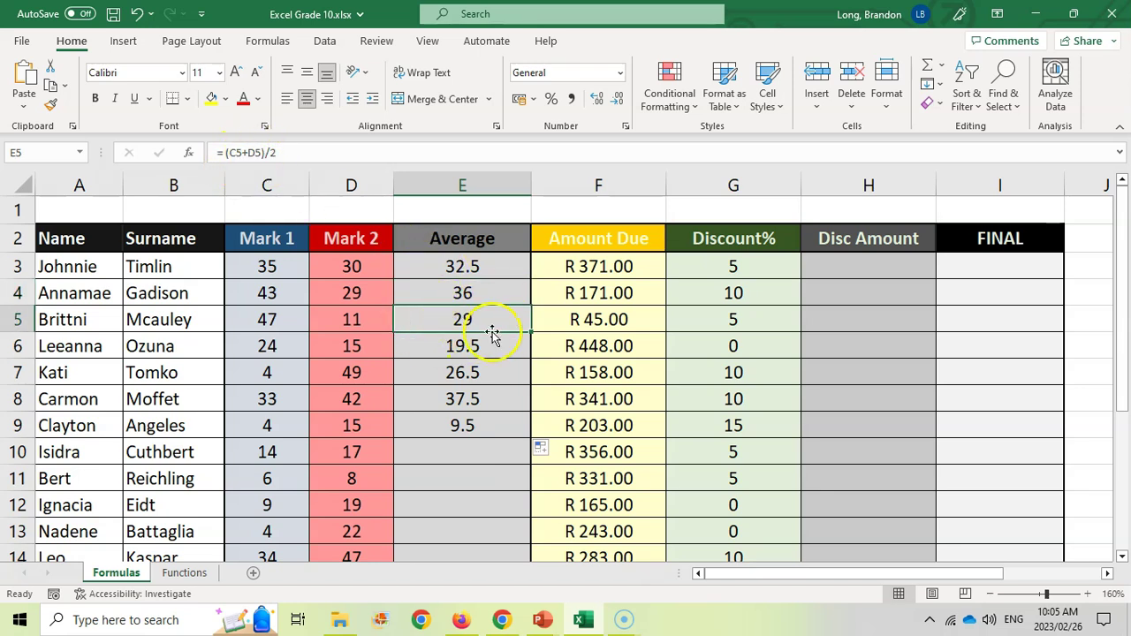
left_click(360, 152)
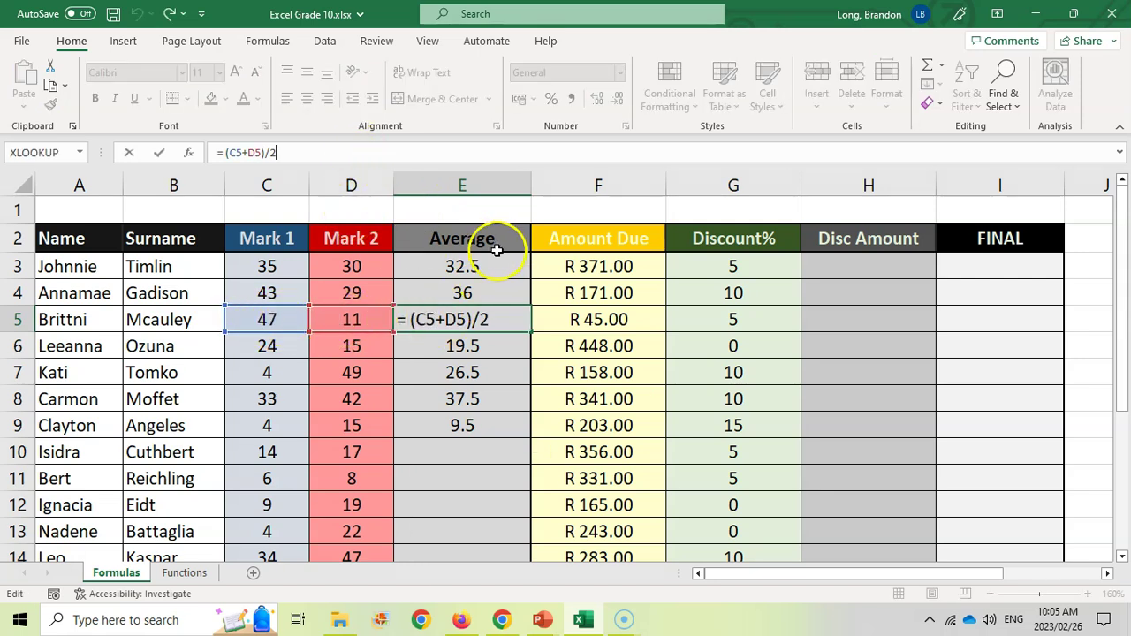
key("Return")
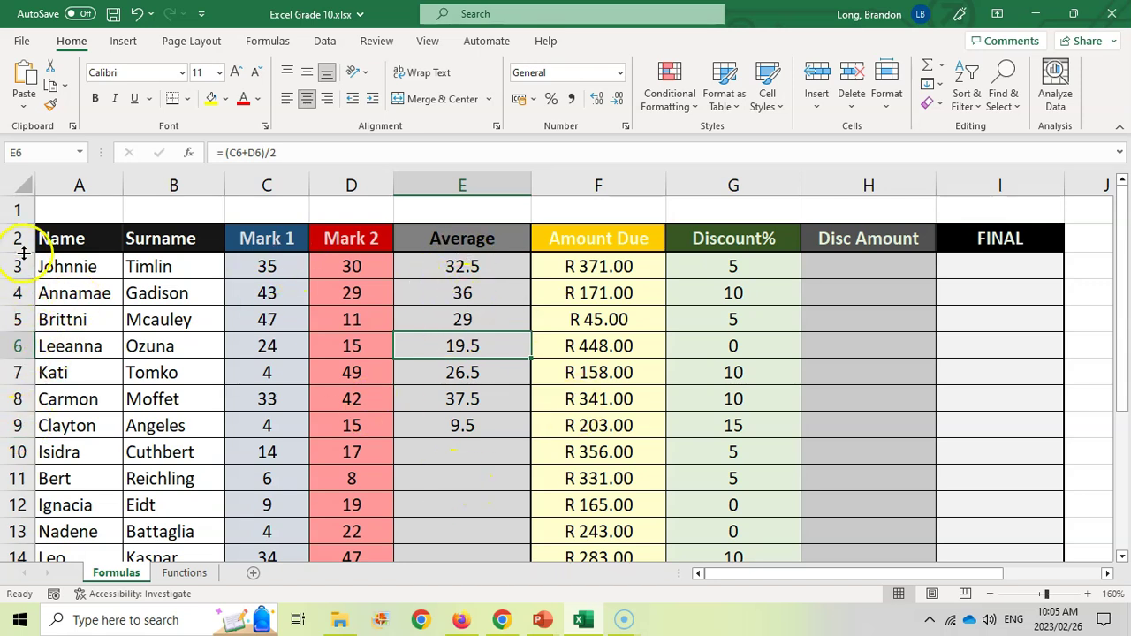
left_click(456, 267)
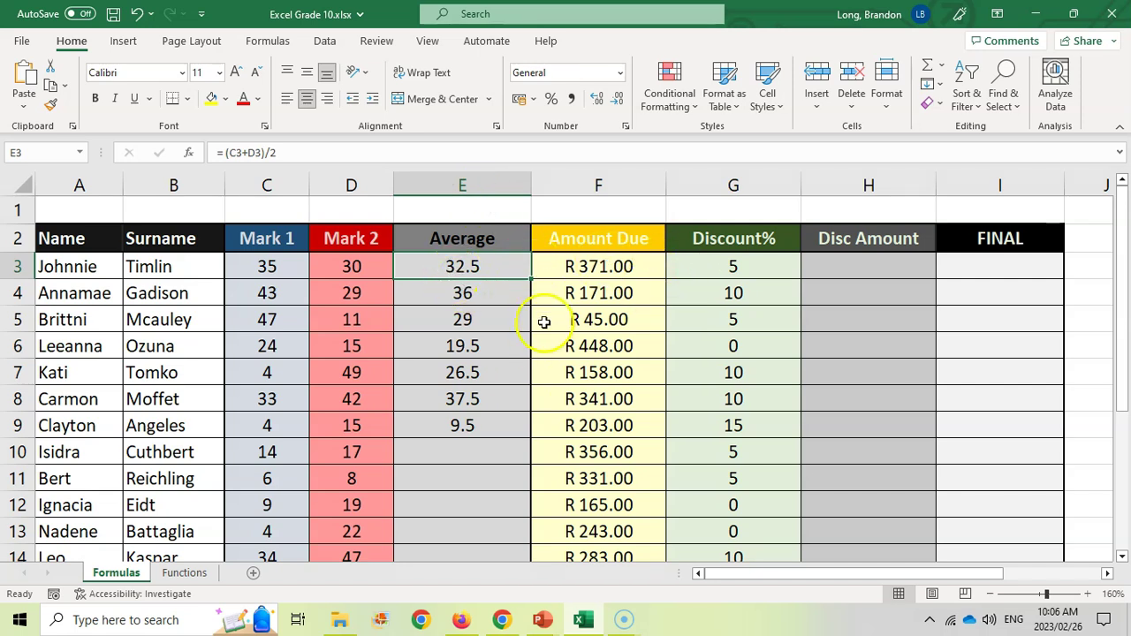
- Extend the average formula from row 9 down to row 22
left_click(493, 417)
left_click_drag(530, 436, 478, 511)
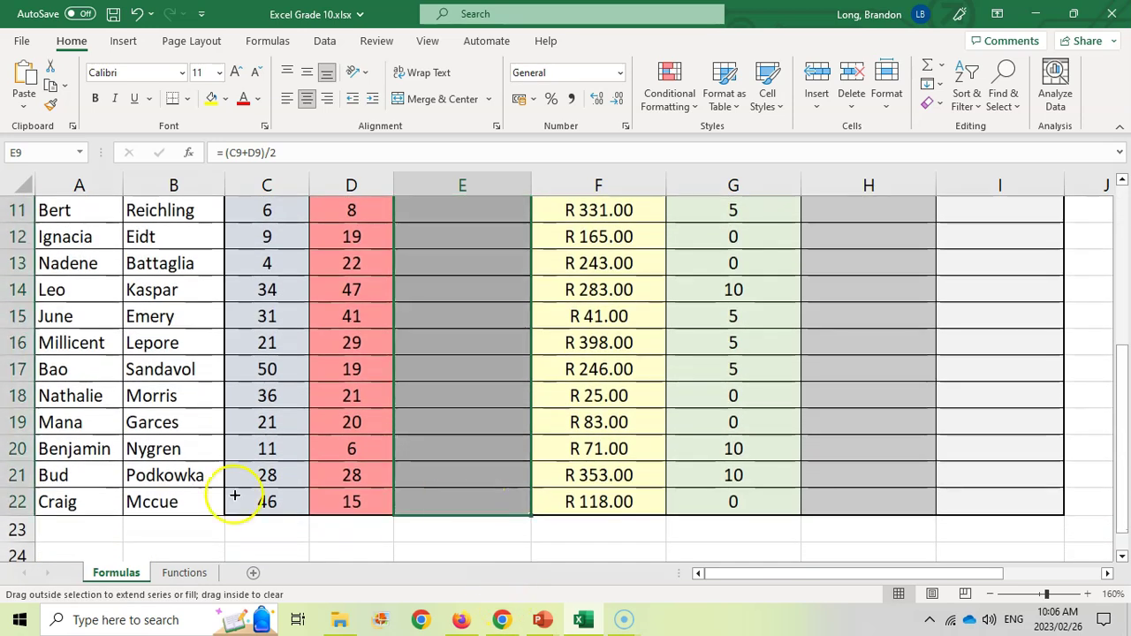
scroll(450, 454, "up", 3)
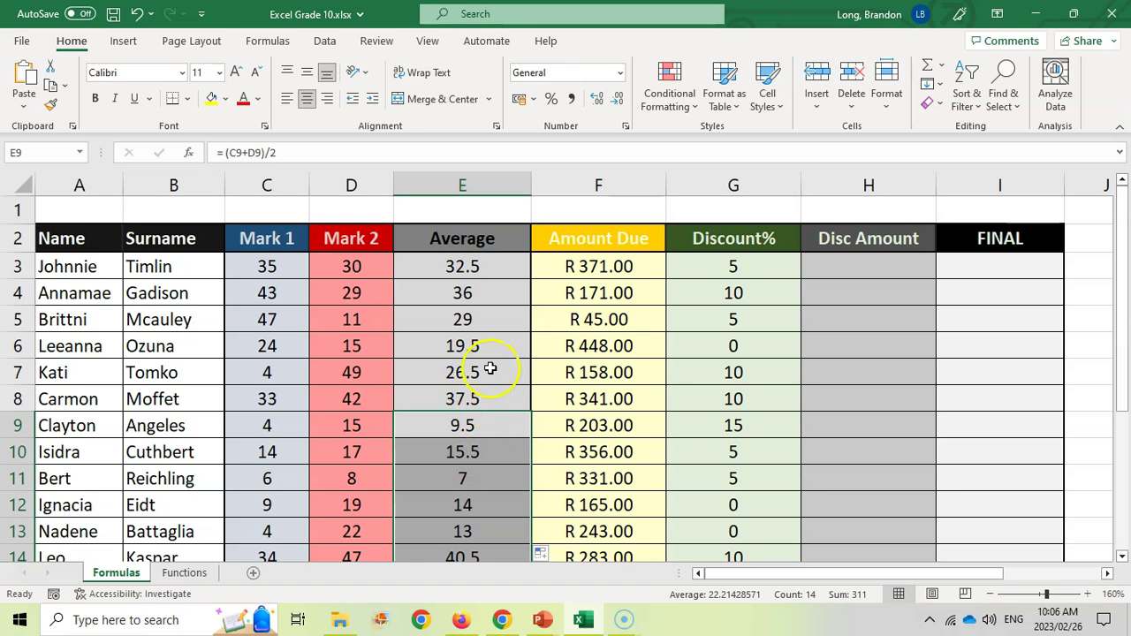
left_click(489, 276)
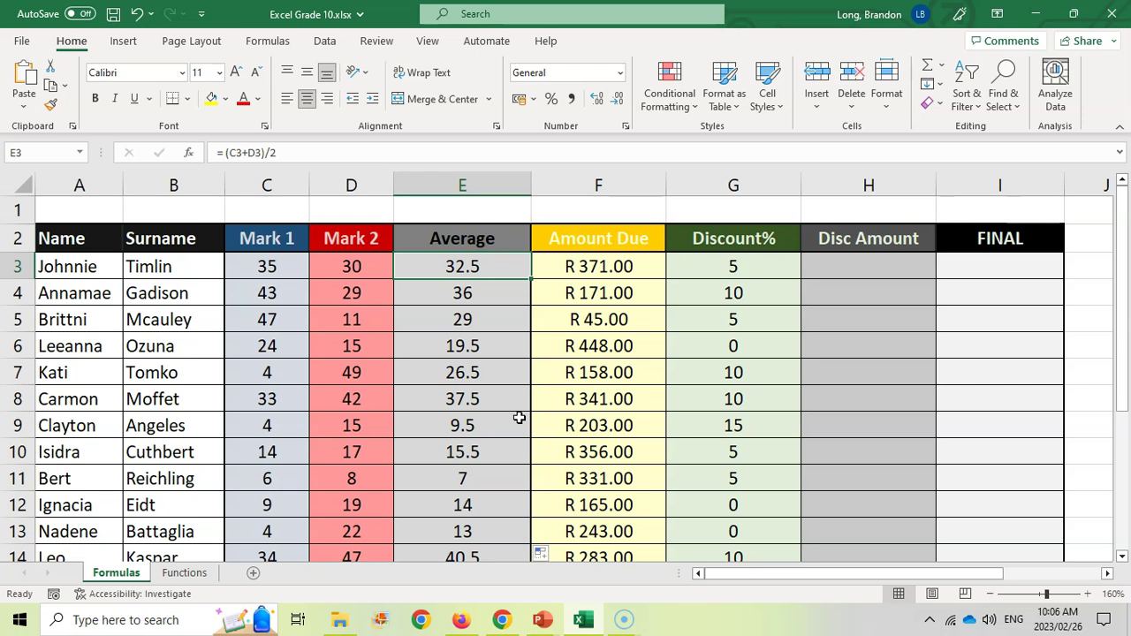
- Enter =G3/100*F3 in H3 so the discount amount shows R 18.55
left_click_drag(756, 572, 803, 586)
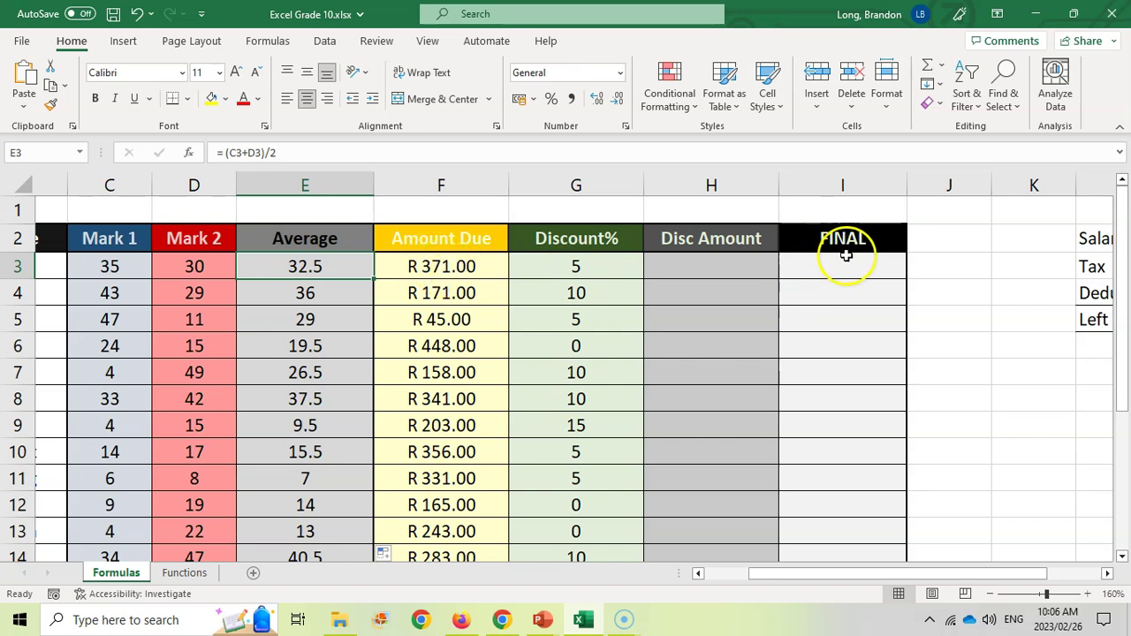
left_click(703, 266)
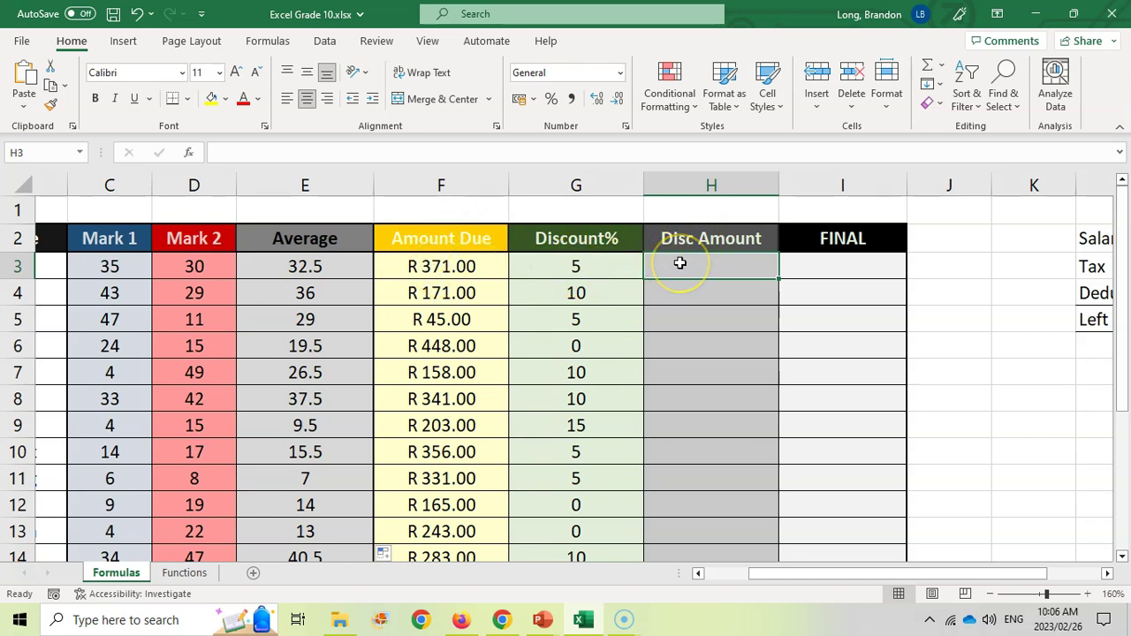
left_click(238, 153)
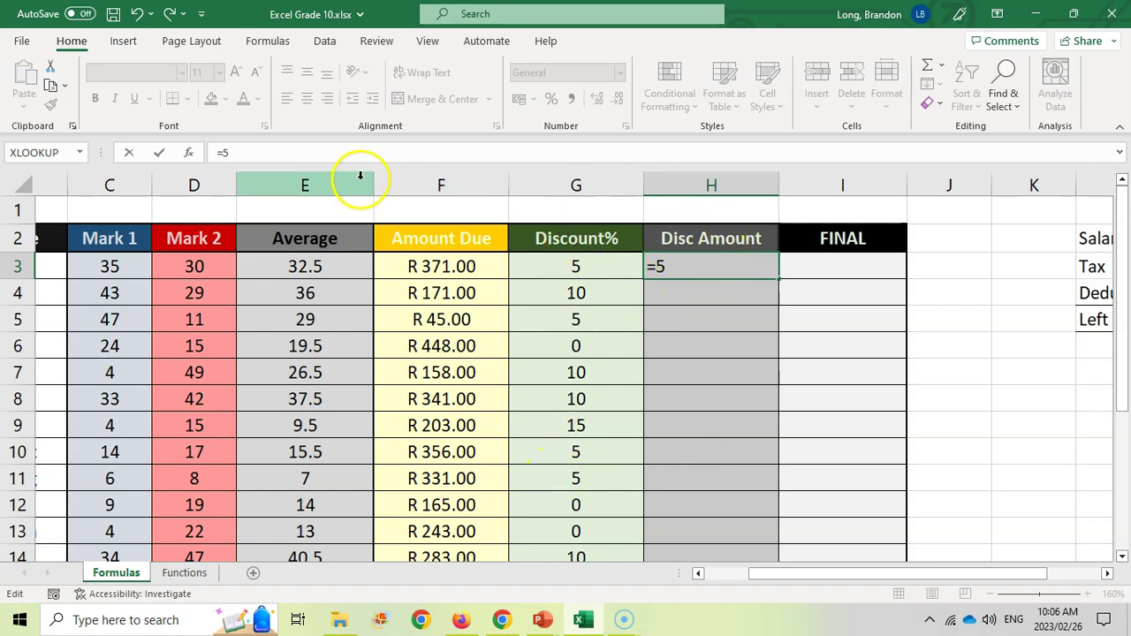
left_click(579, 270)
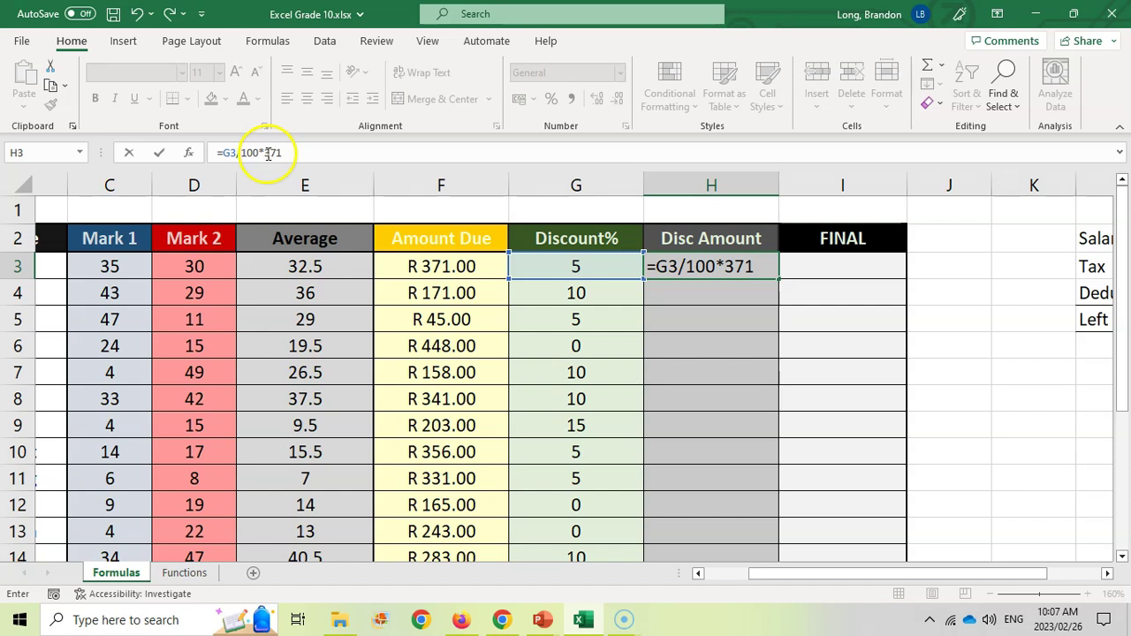
left_click(440, 269)
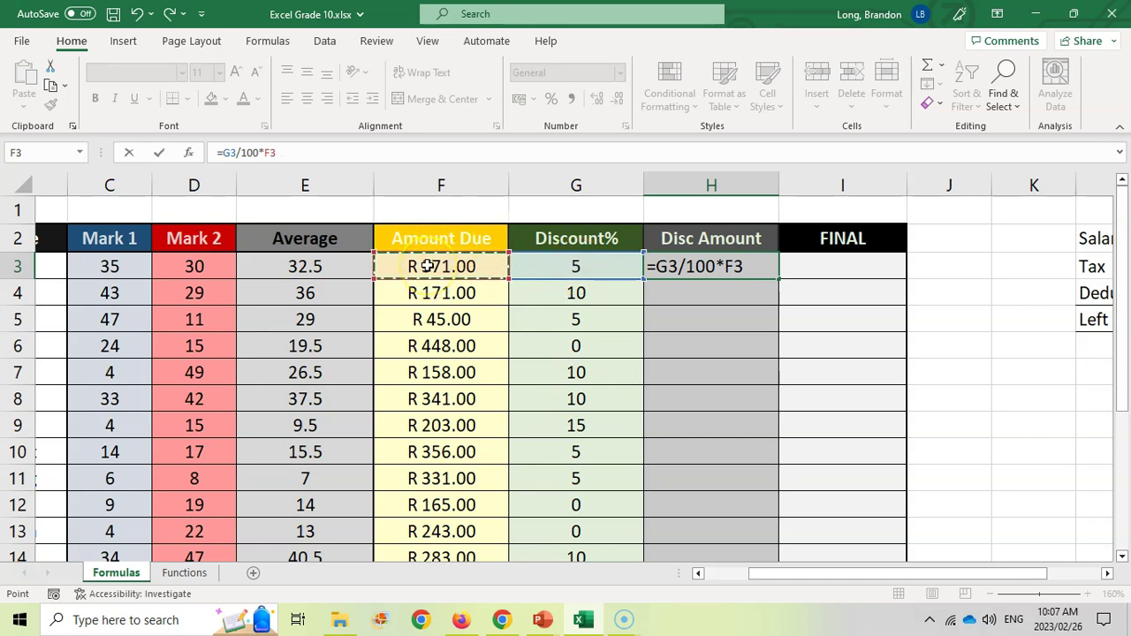
key("Return")
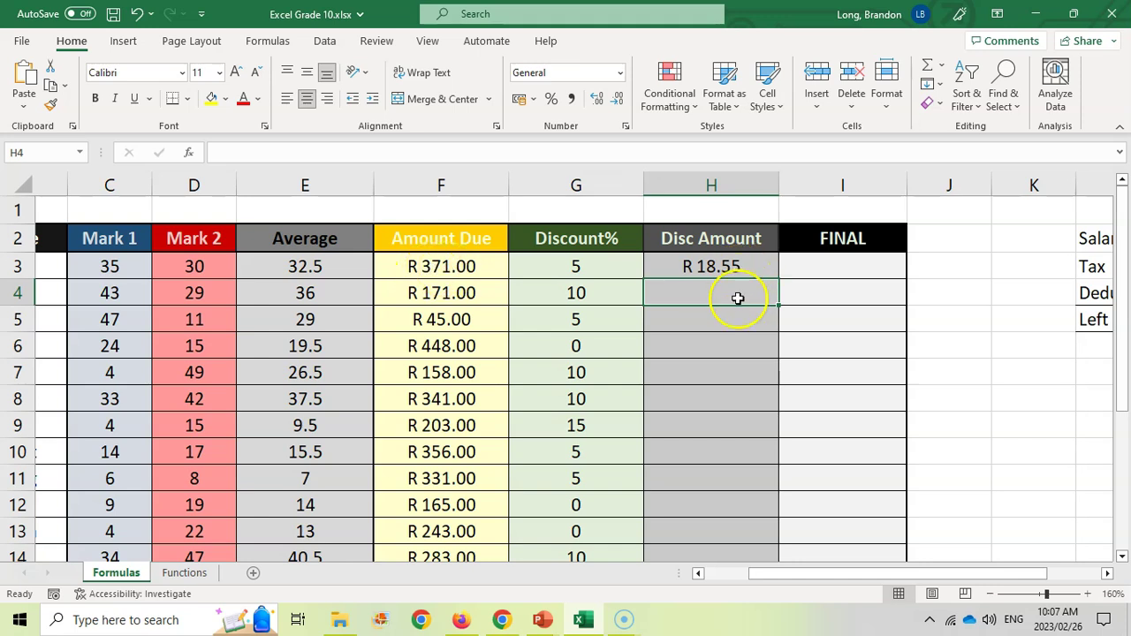
left_click(719, 266)
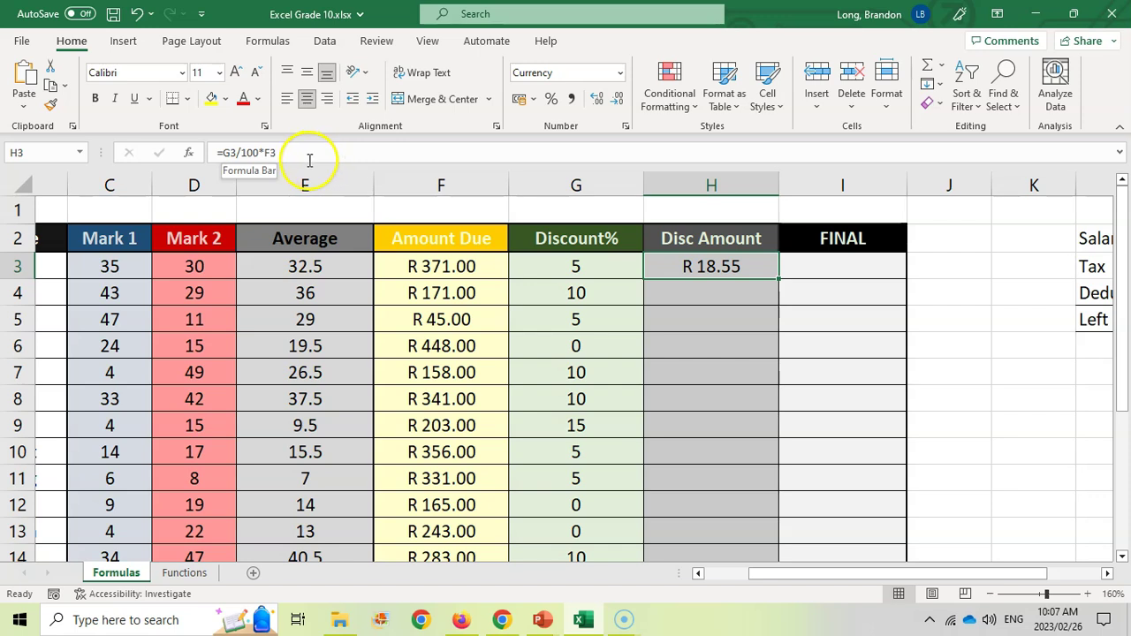
left_click(496, 265)
- Test the formula by setting G3's discount to 10, then restore it to 5
left_click(565, 265)
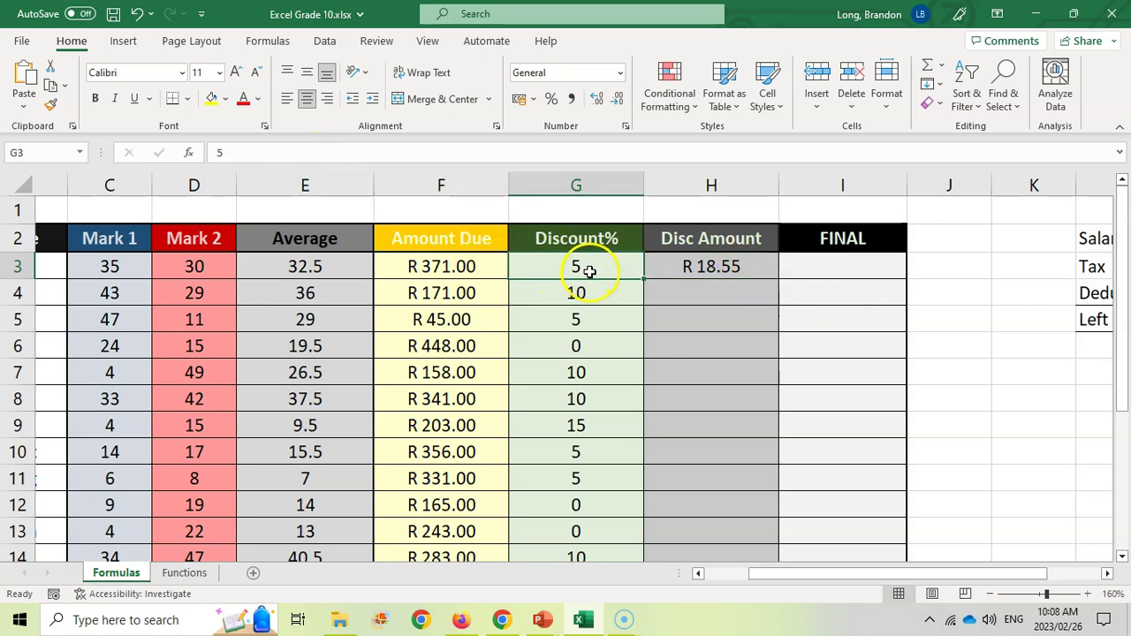
type("10")
key("Return")
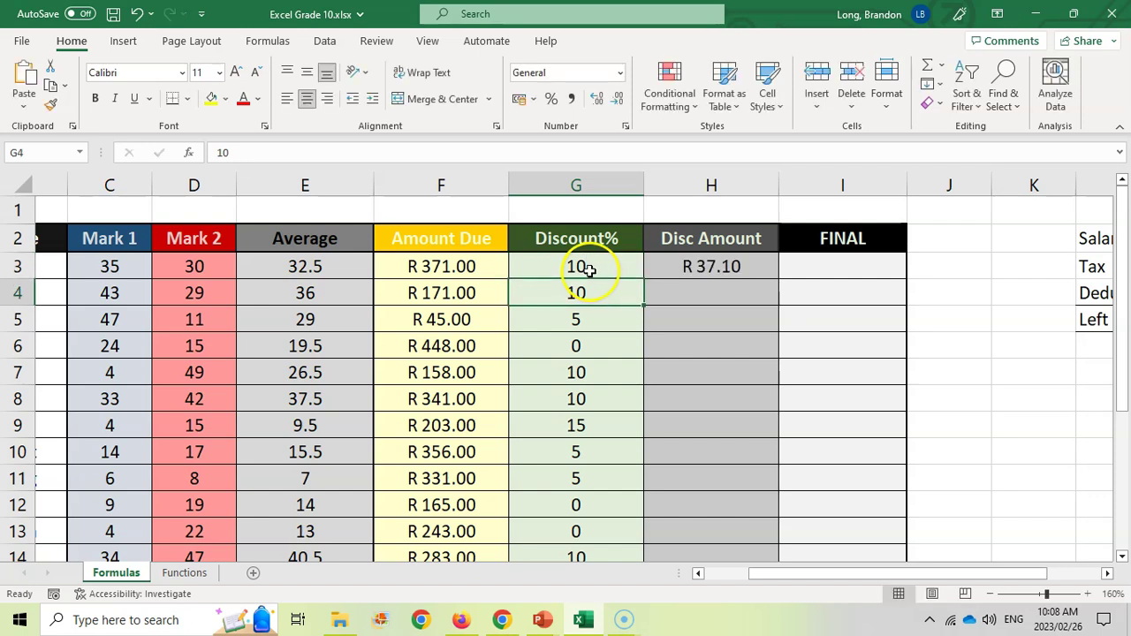
left_click(589, 270)
type("5")
left_click(760, 316)
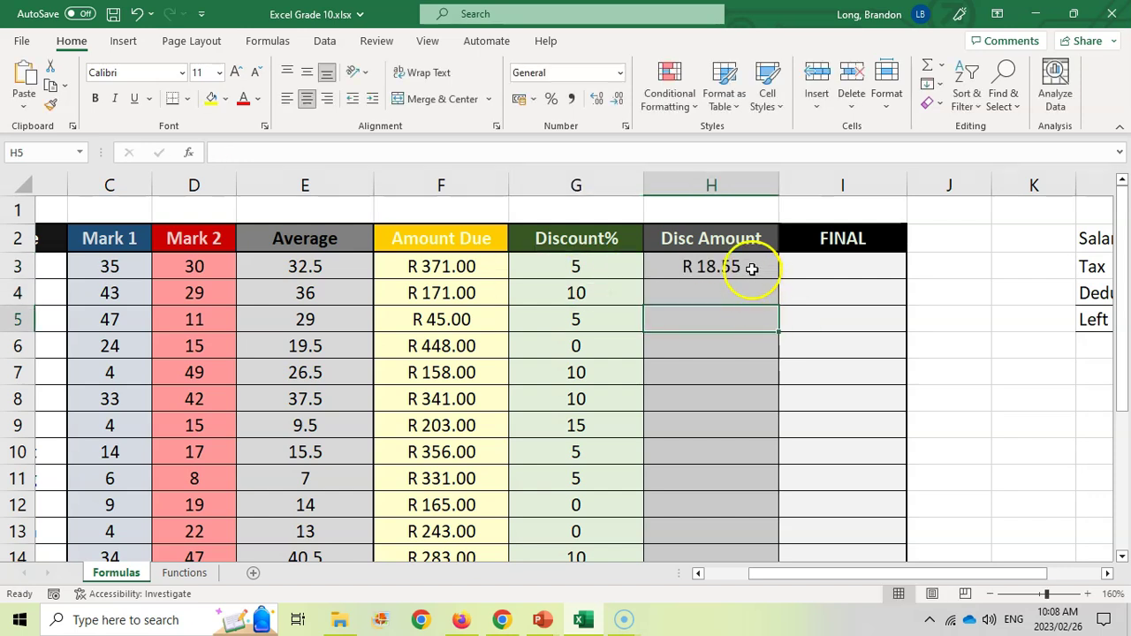
- Copy the Disc Amount formula from H3 down to H22 and review the results
left_click(751, 269)
left_click_drag(776, 278, 732, 518)
left_click(751, 507)
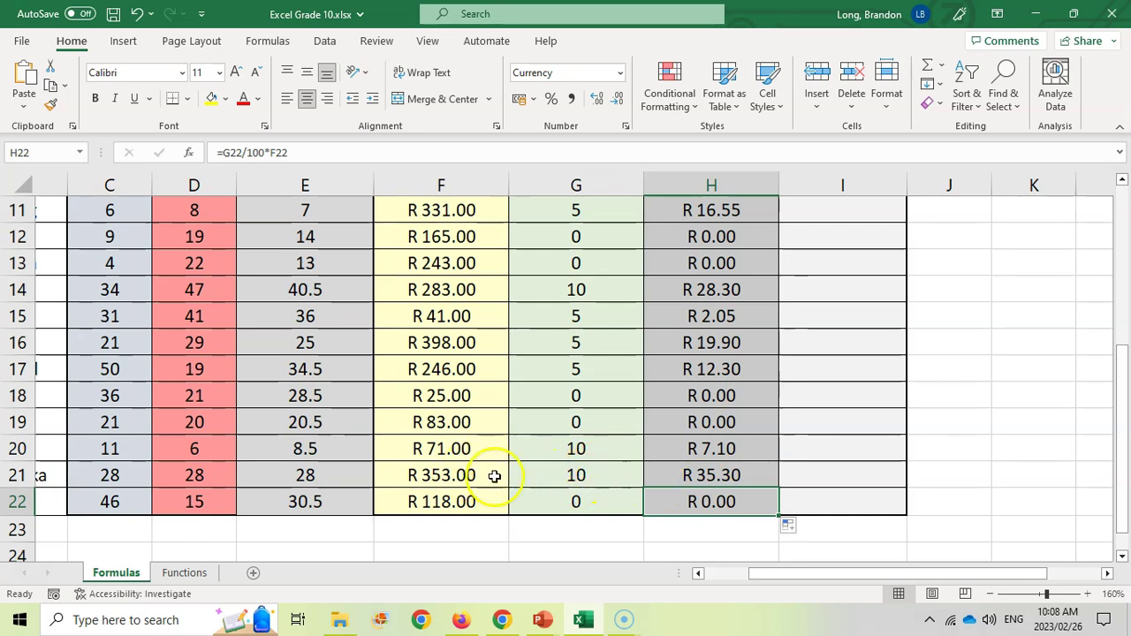
left_click(422, 474)
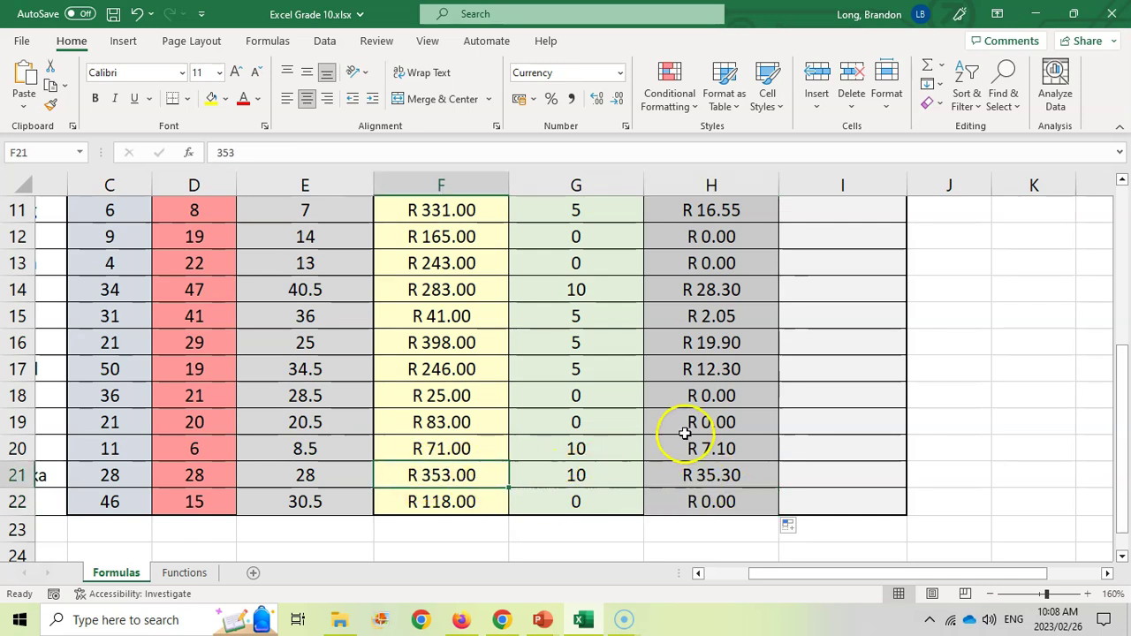
scroll(681, 430, "up", 4)
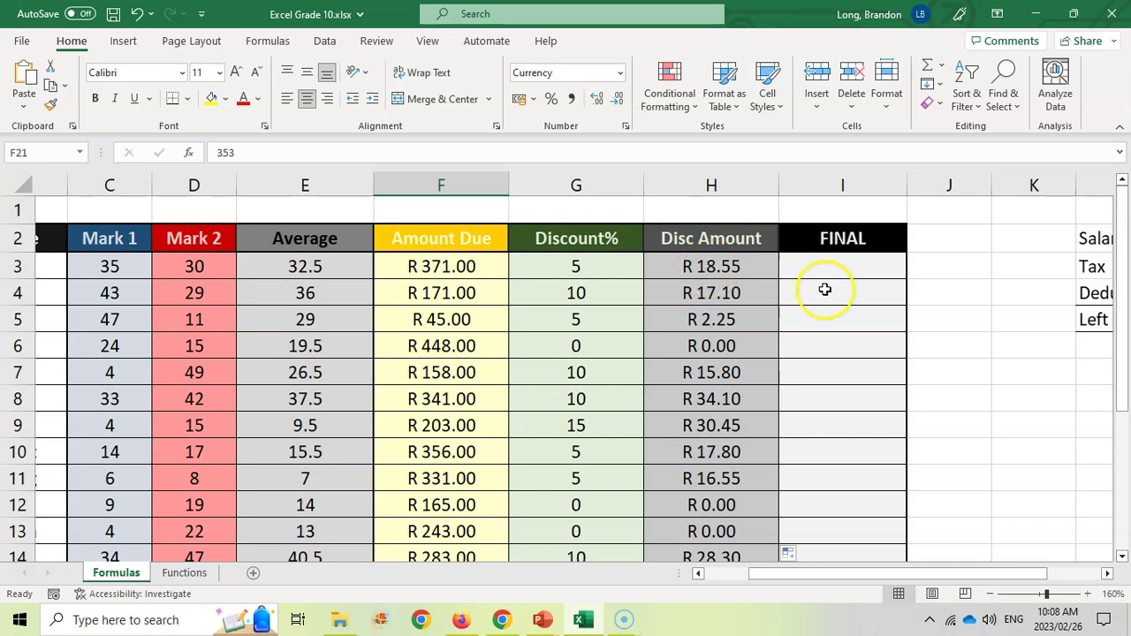
left_click(707, 269)
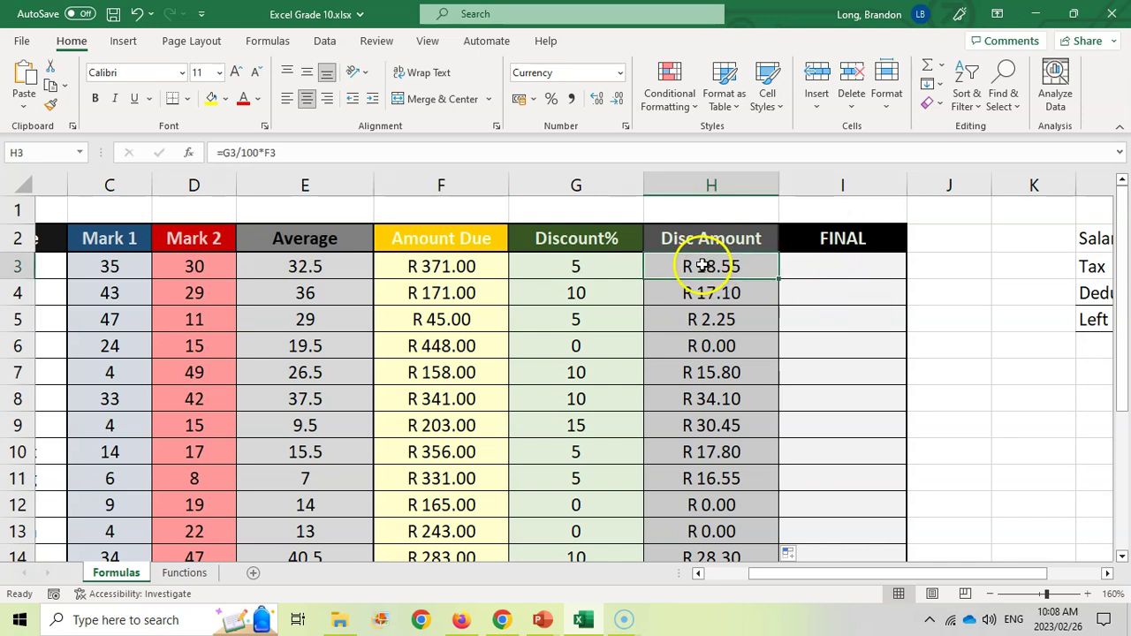
left_click(223, 152)
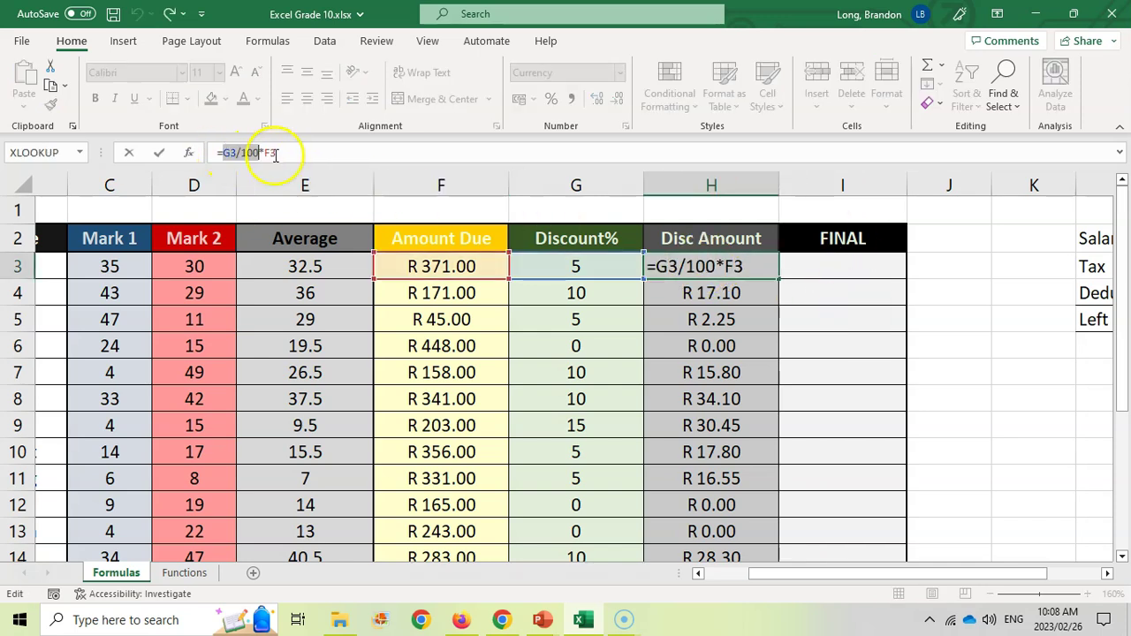
left_click_drag(273, 155, 244, 157)
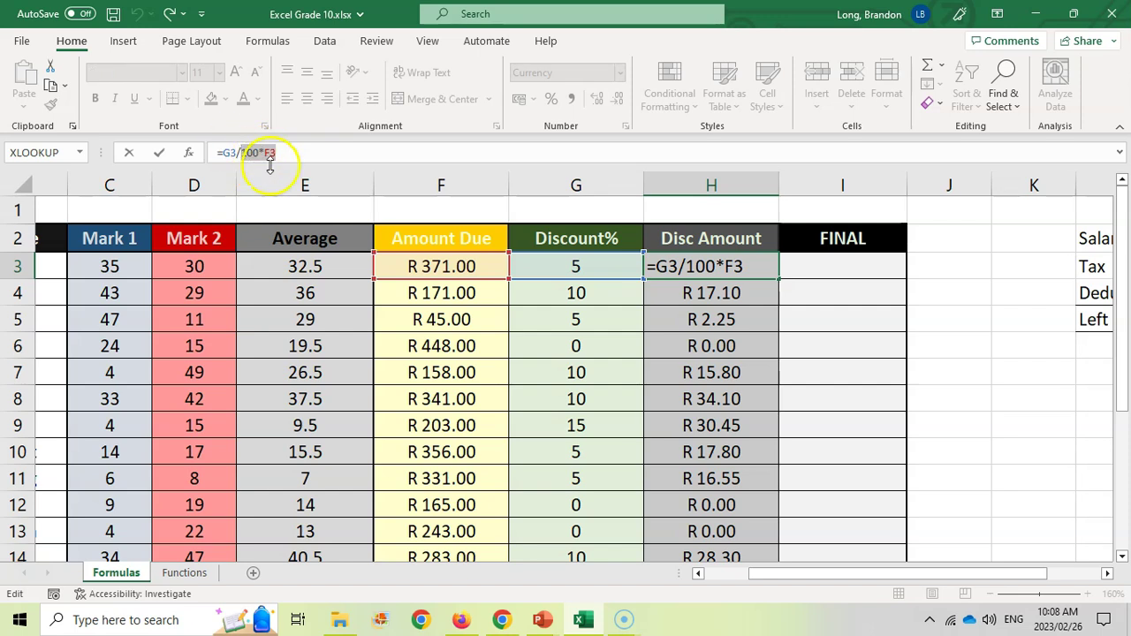
key("Return")
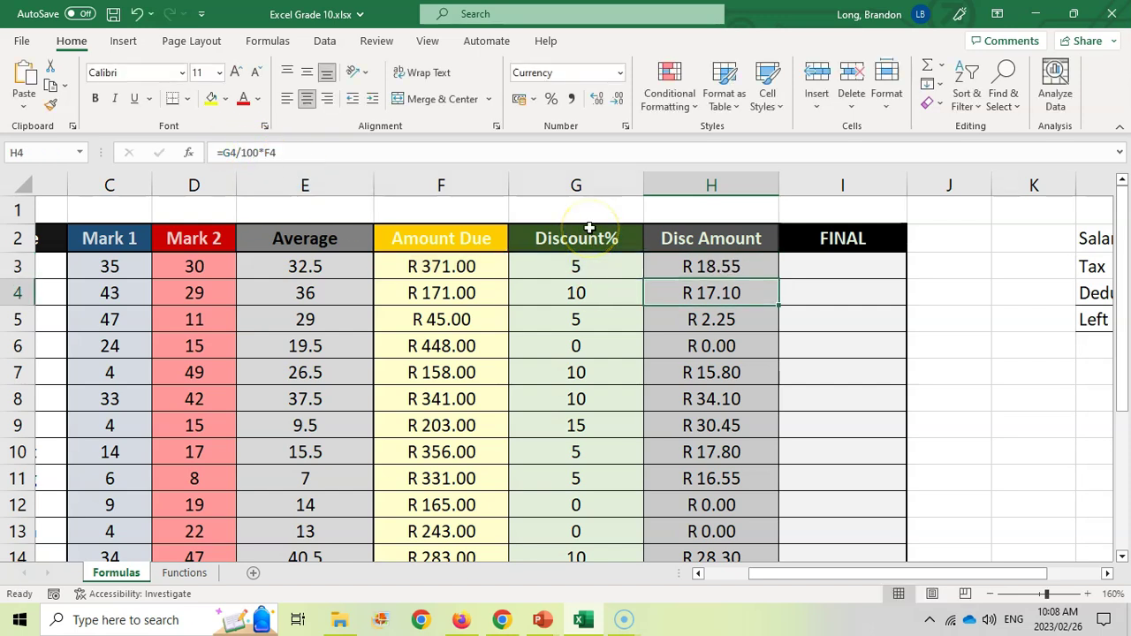
- Replace the hard-coded 371-18.55 in I3 with the formula =F3-H3
left_click(853, 266)
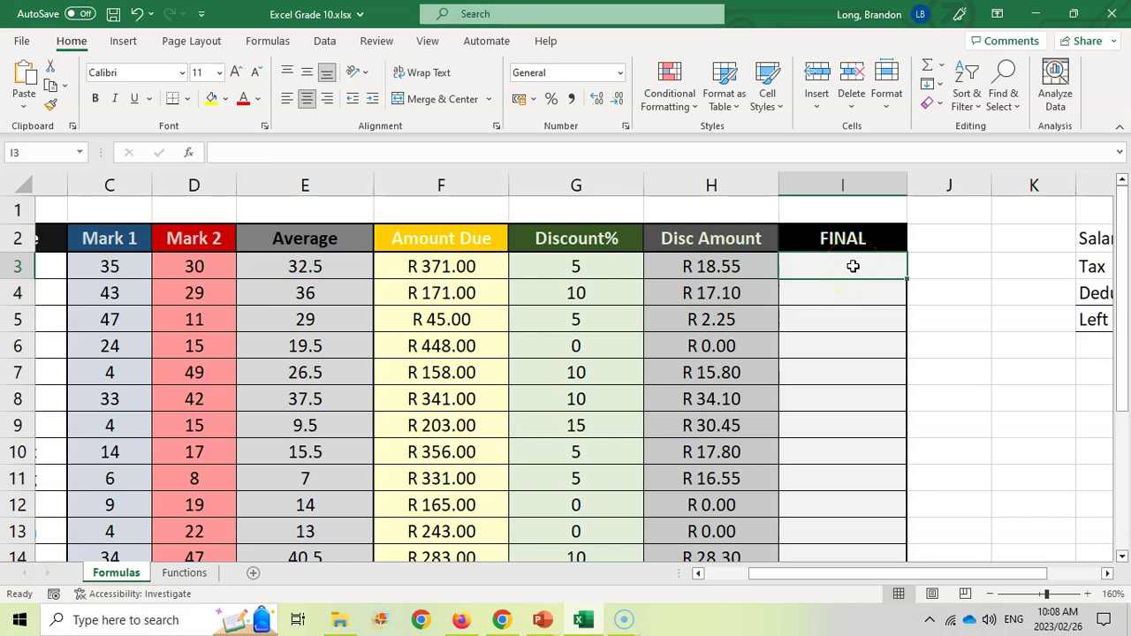
left_click(582, 154)
type("=371-18.55")
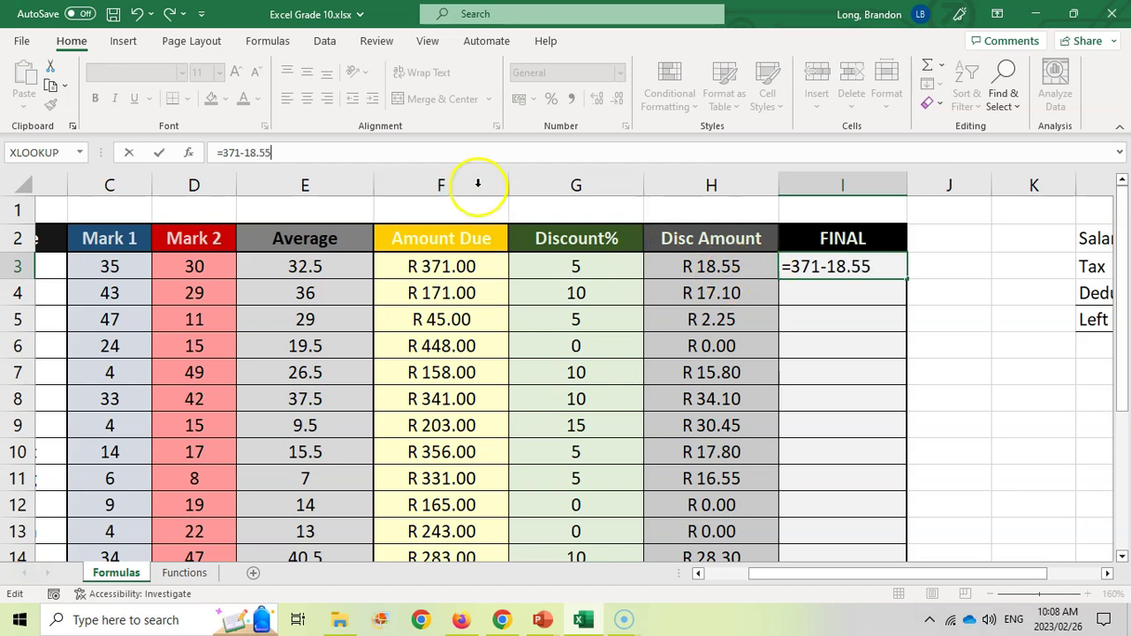
left_click_drag(270, 152, 221, 154)
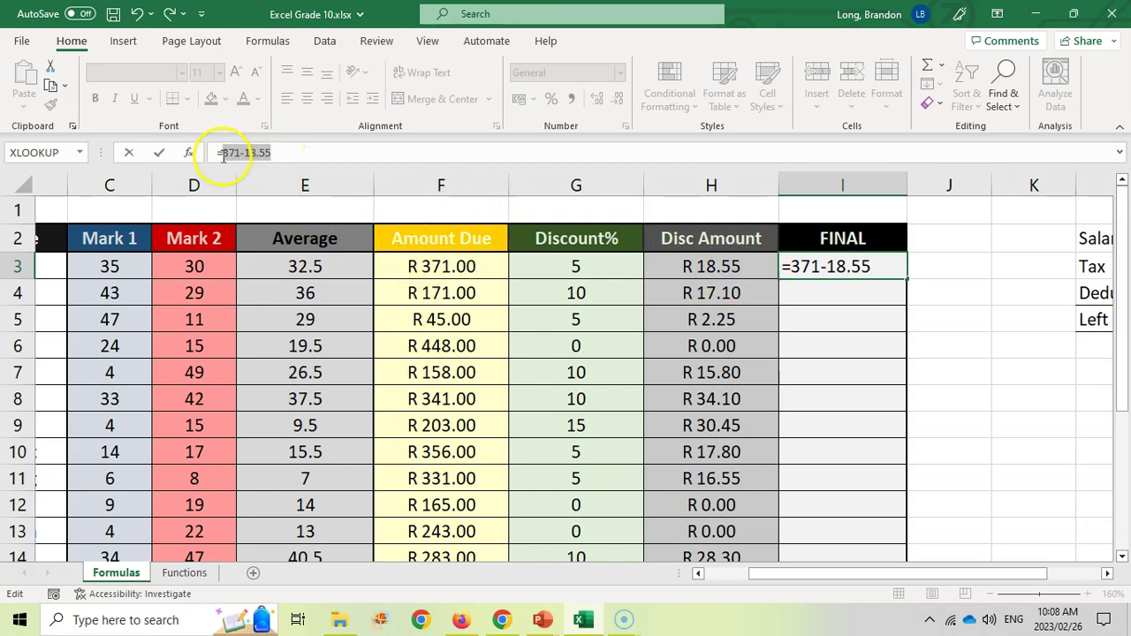
key("BackSpace")
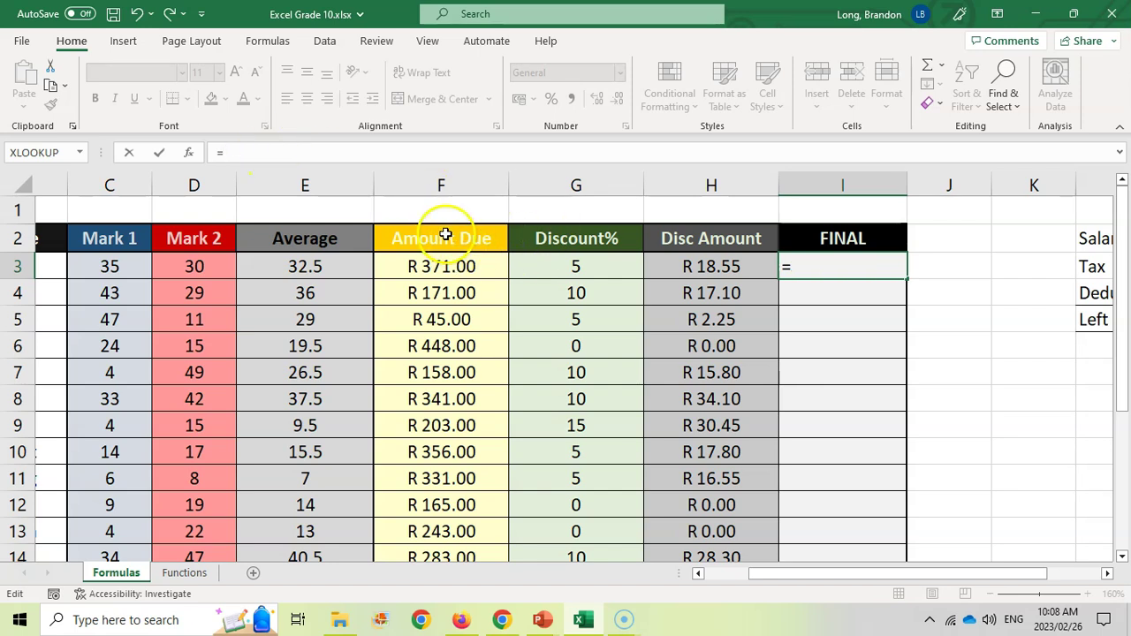
left_click(420, 266)
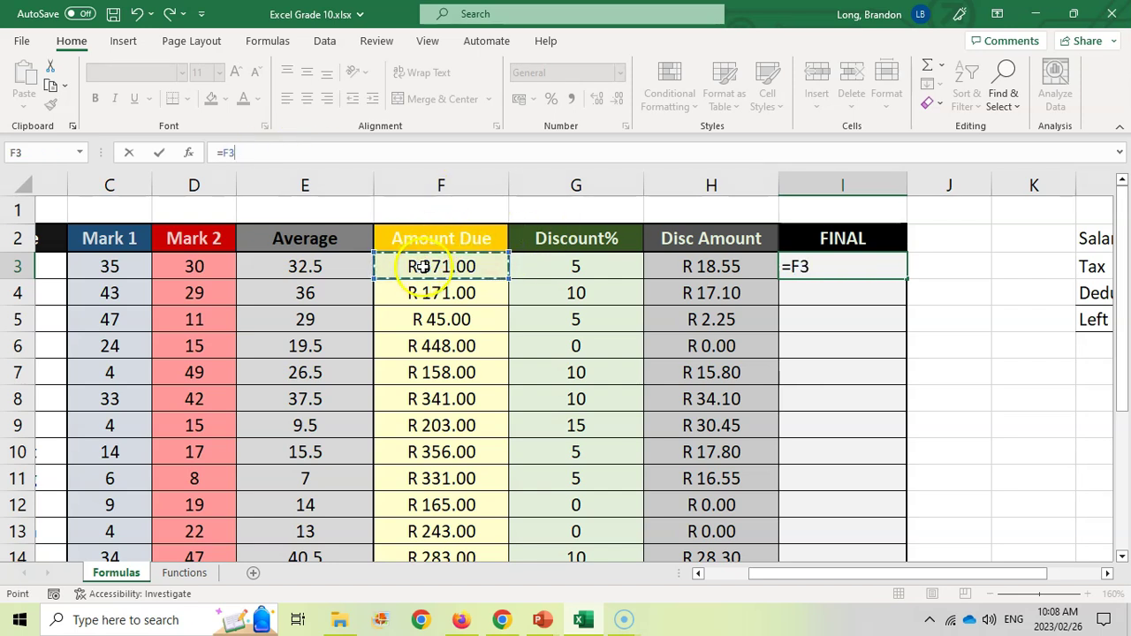
type("-")
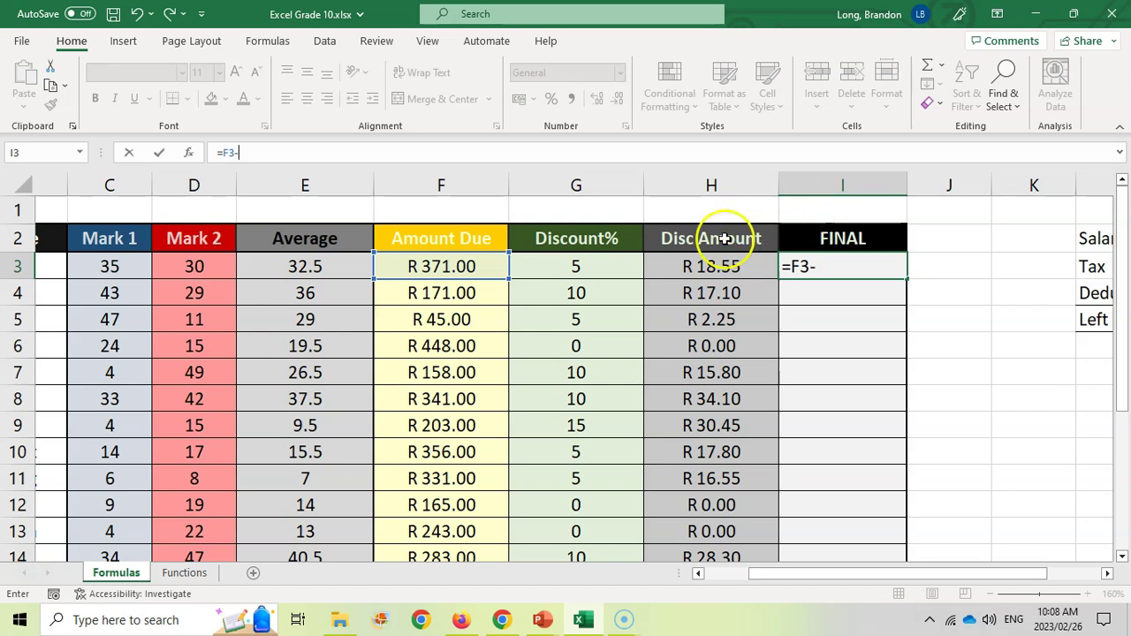
left_click(711, 267)
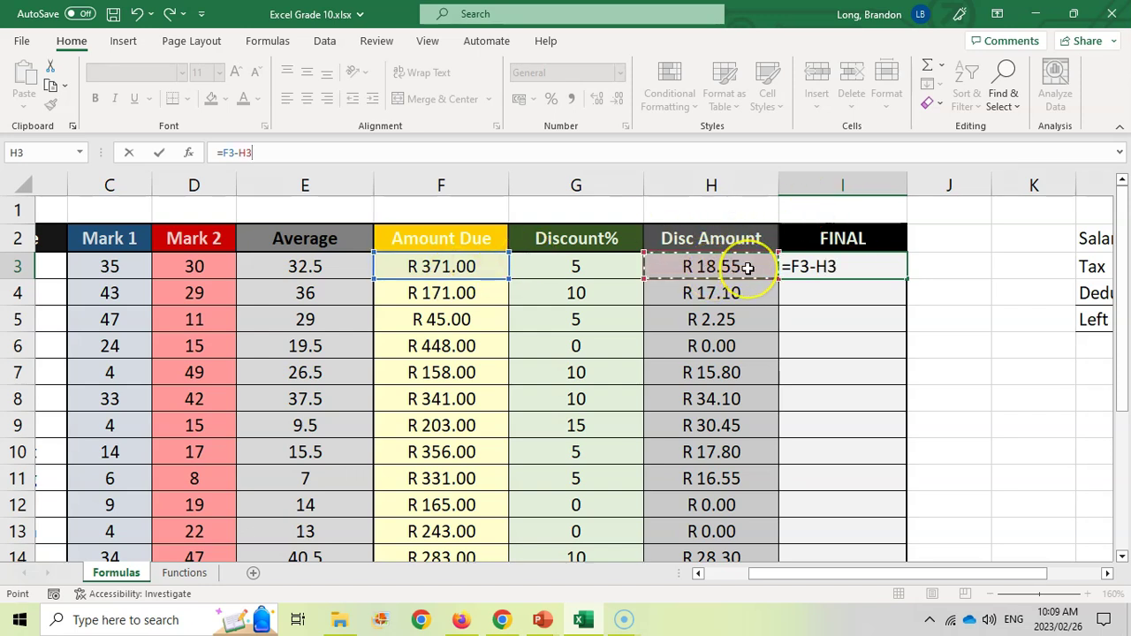
key("Return")
- Copy the FINAL formula down the column and change G3's discount to 10, giving R 333.90
left_click(853, 267)
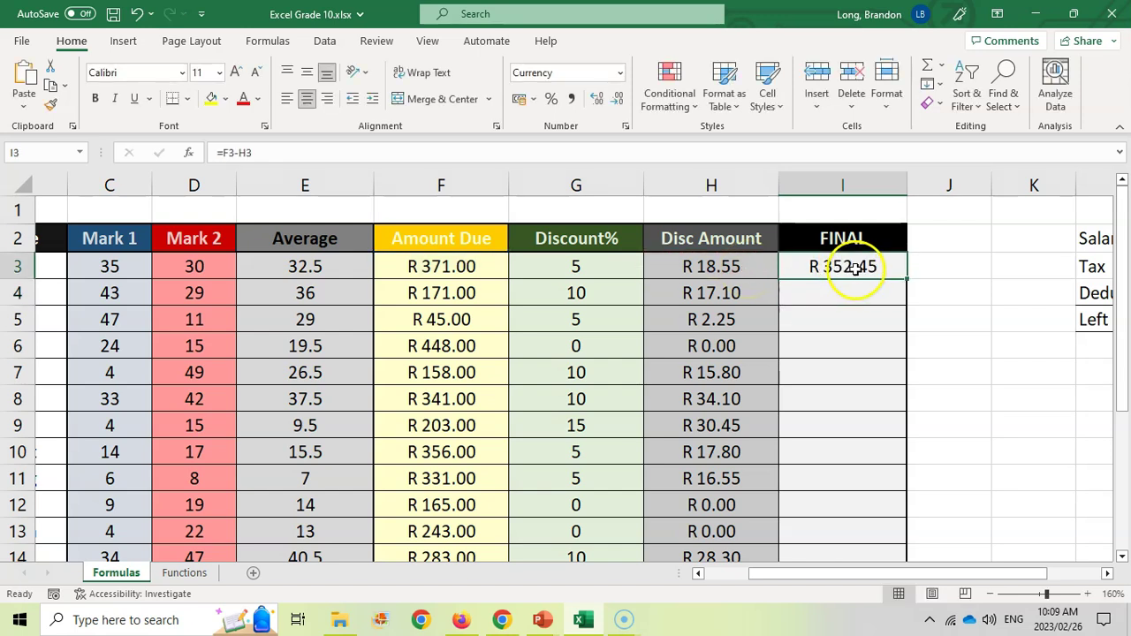
double_click(906, 279)
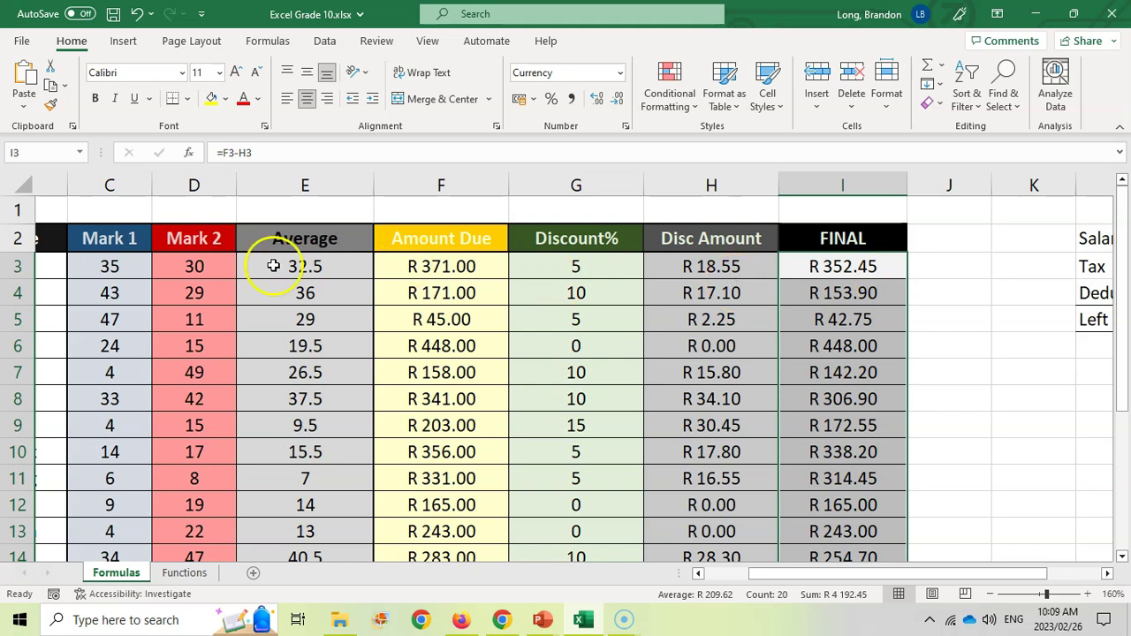
left_click(592, 269)
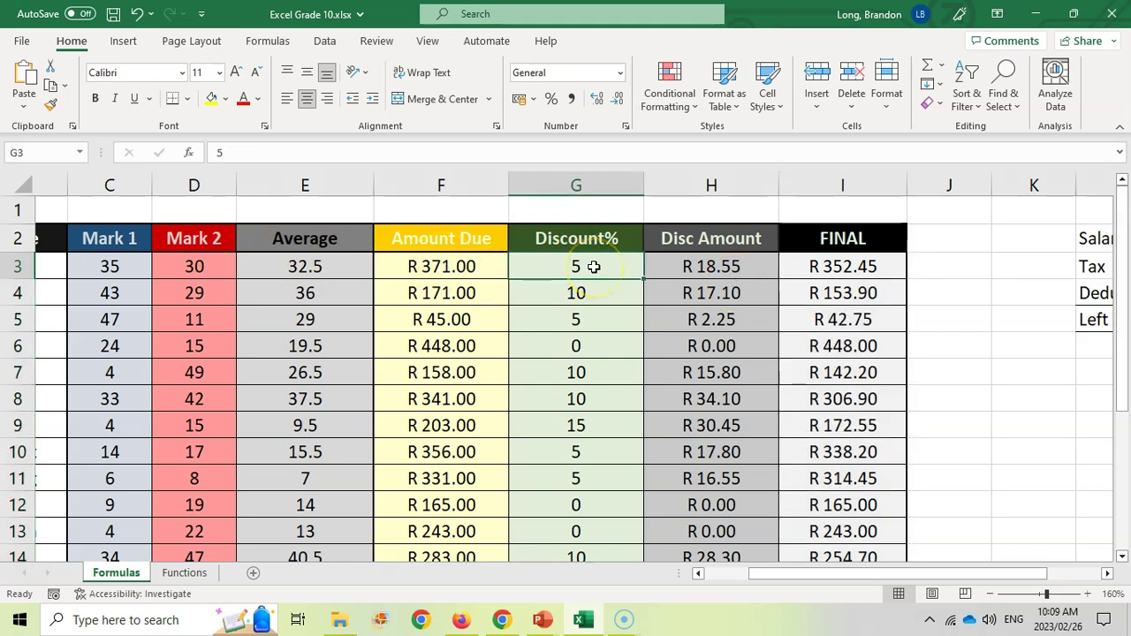
type("10")
key("Tab")
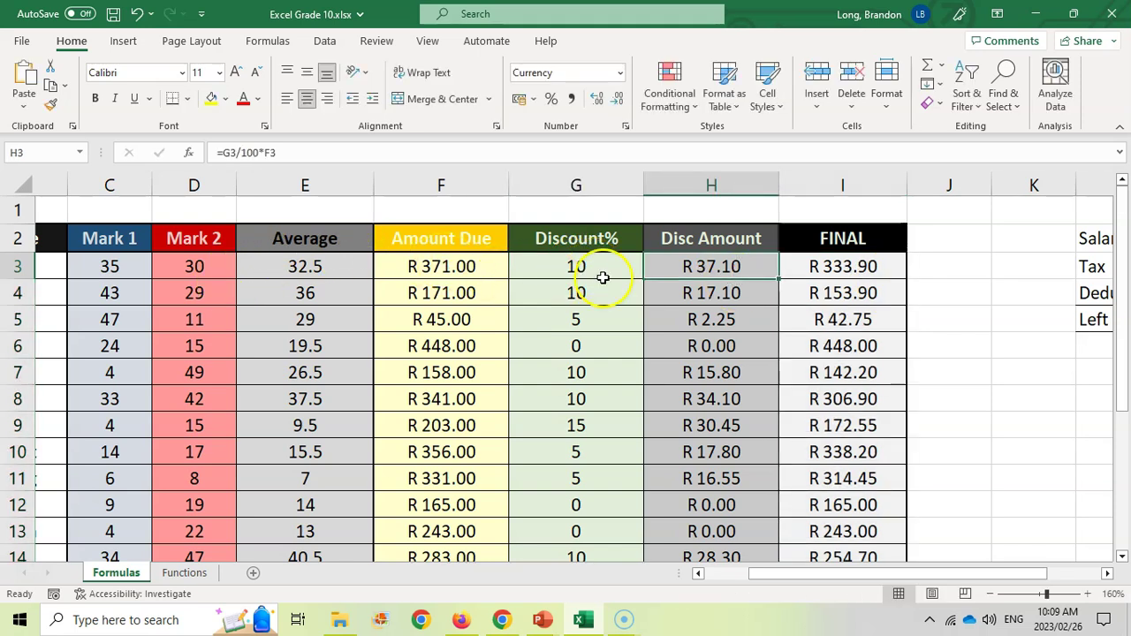
left_click(834, 267)
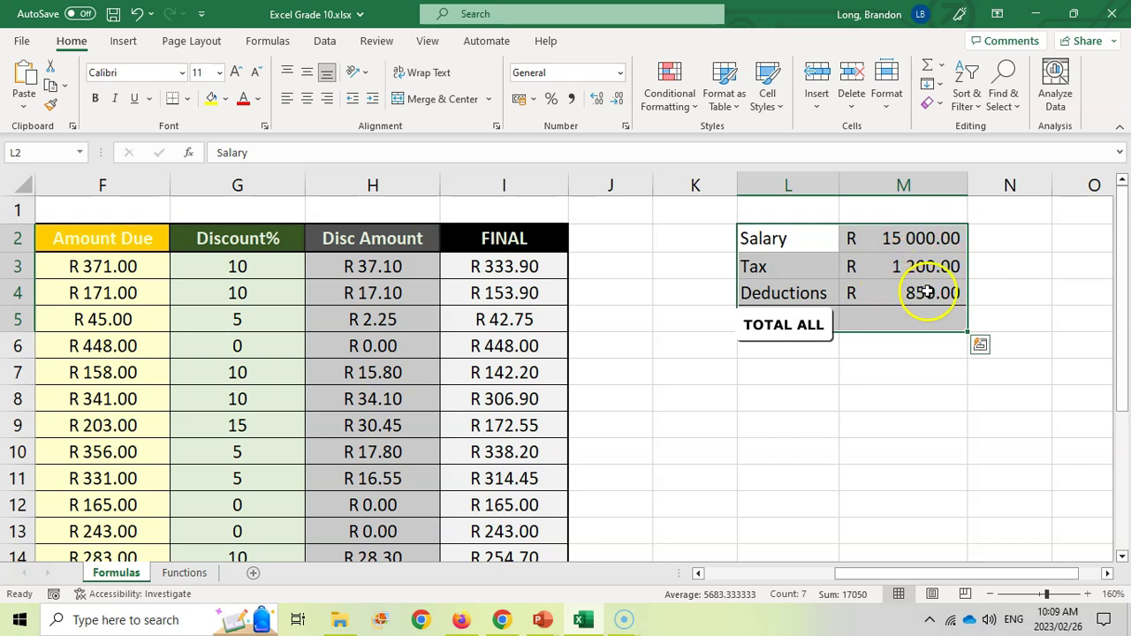
- Name the Salary amount in M2 'Sal' via the Name Box
left_click(904, 325)
left_click(917, 239)
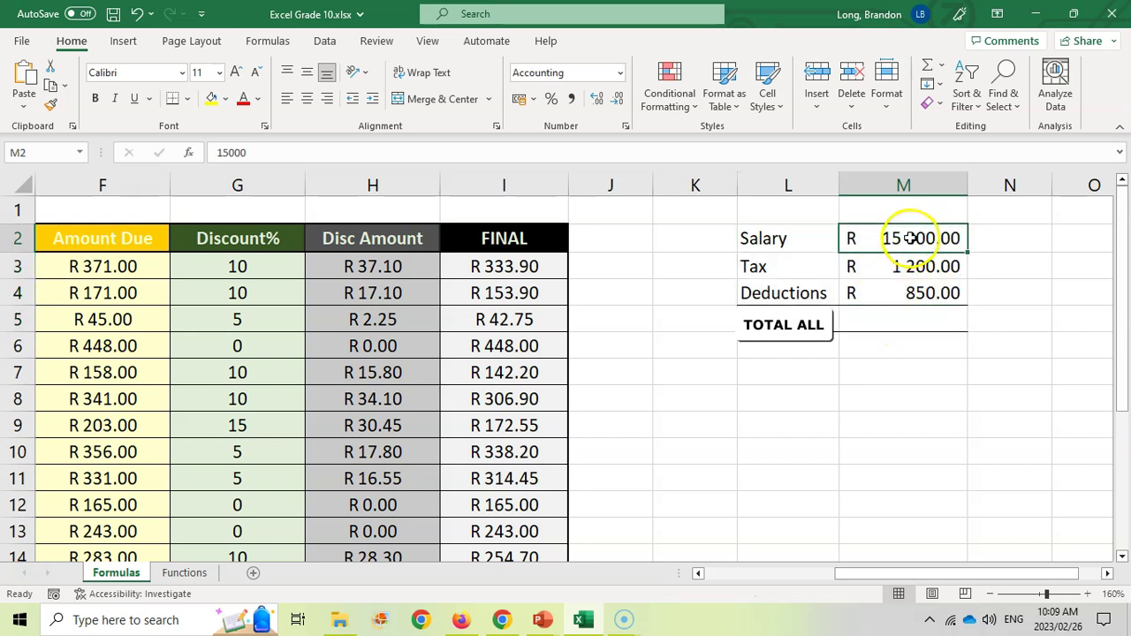
left_click(915, 268)
left_click(918, 294)
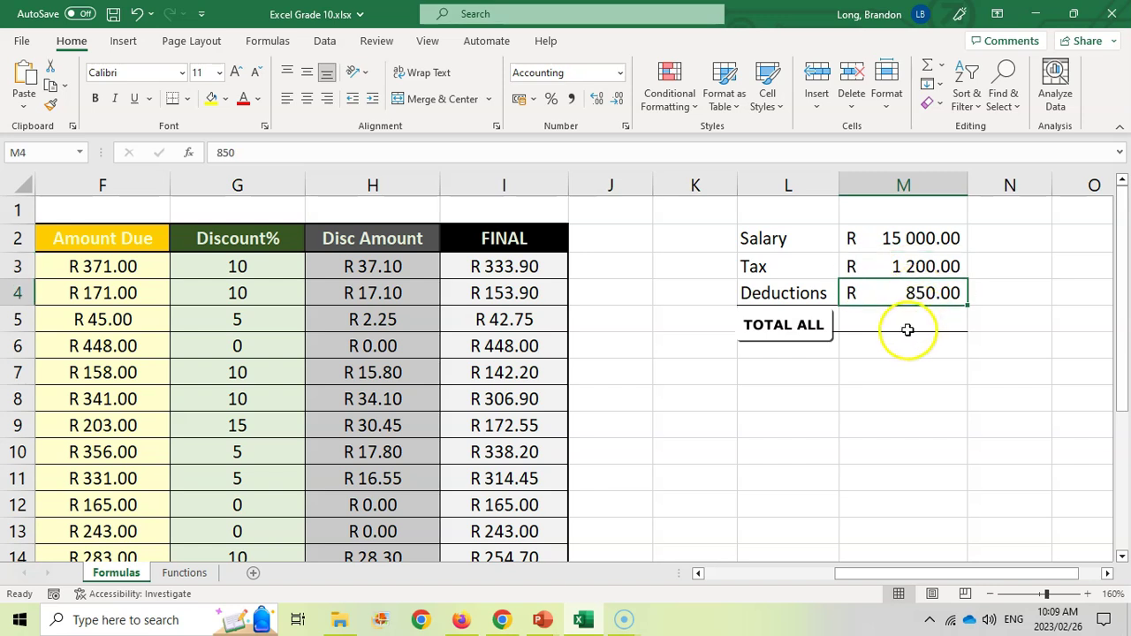
left_click(908, 237)
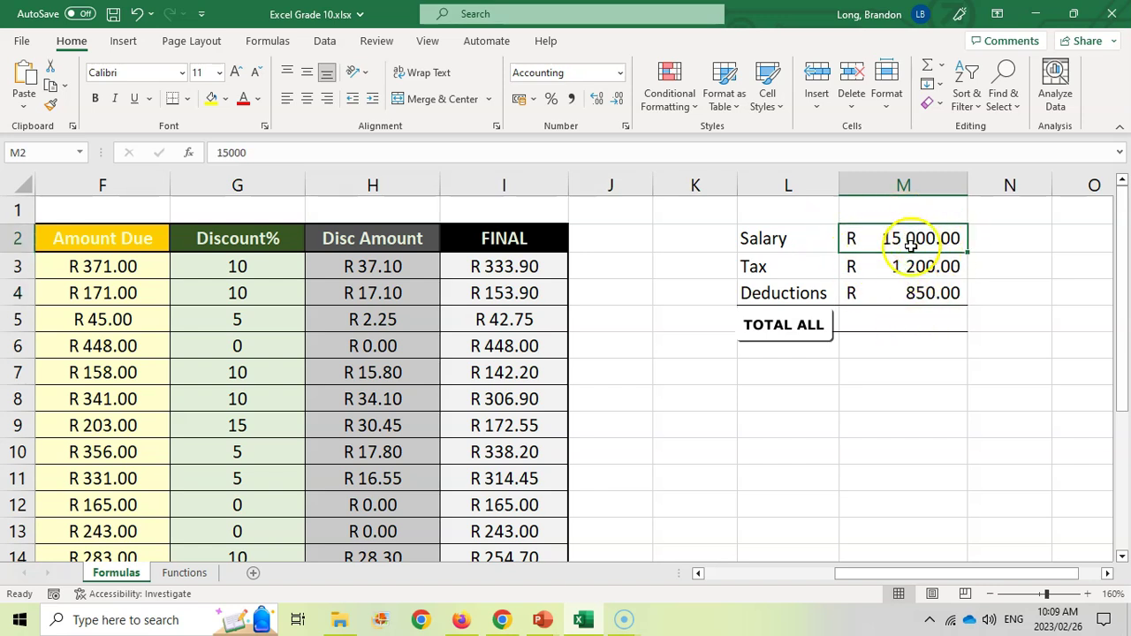
left_click(29, 152)
key("BackSpace")
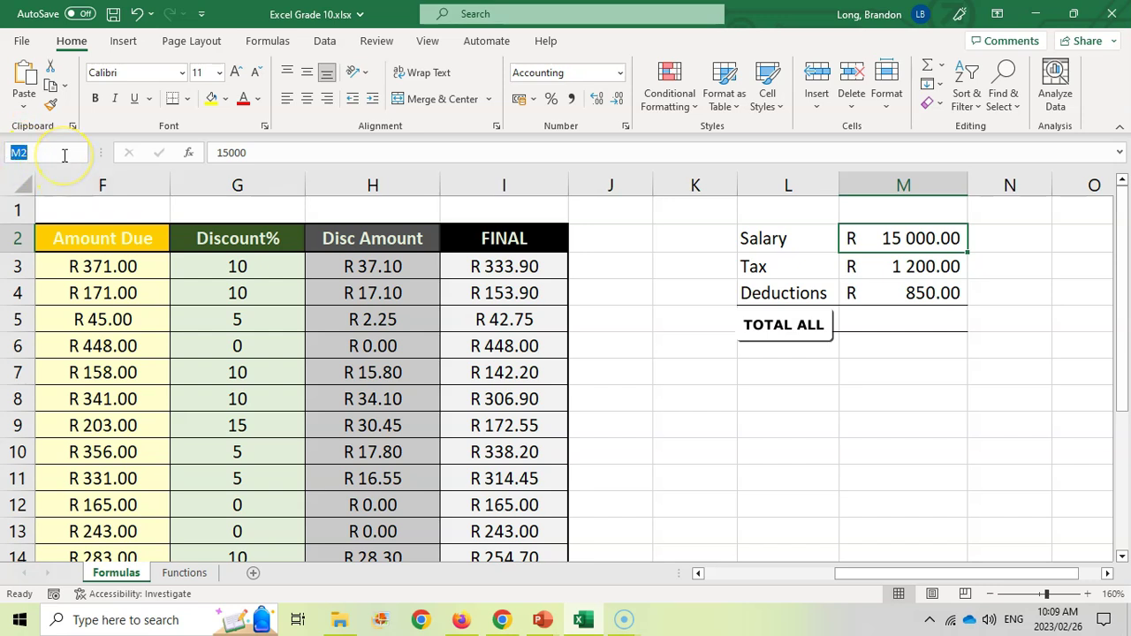
type("Sal")
key("Return")
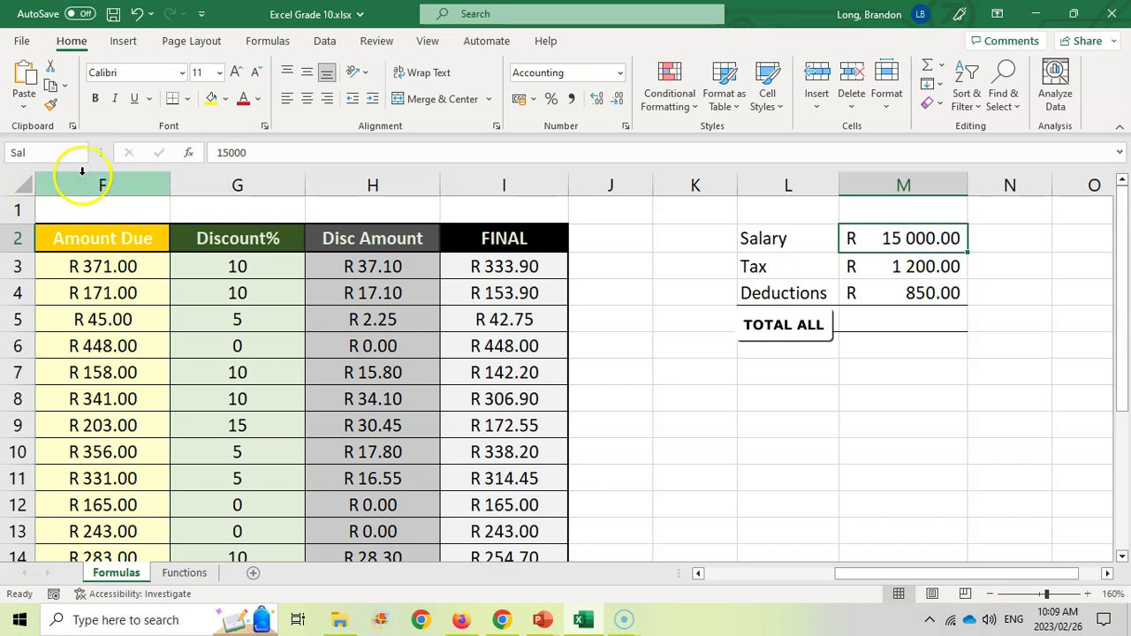
- Name M3 'Tax' and M4 'Deduct', then confirm all three names
left_click(901, 265)
type("Tax")
key("Return")
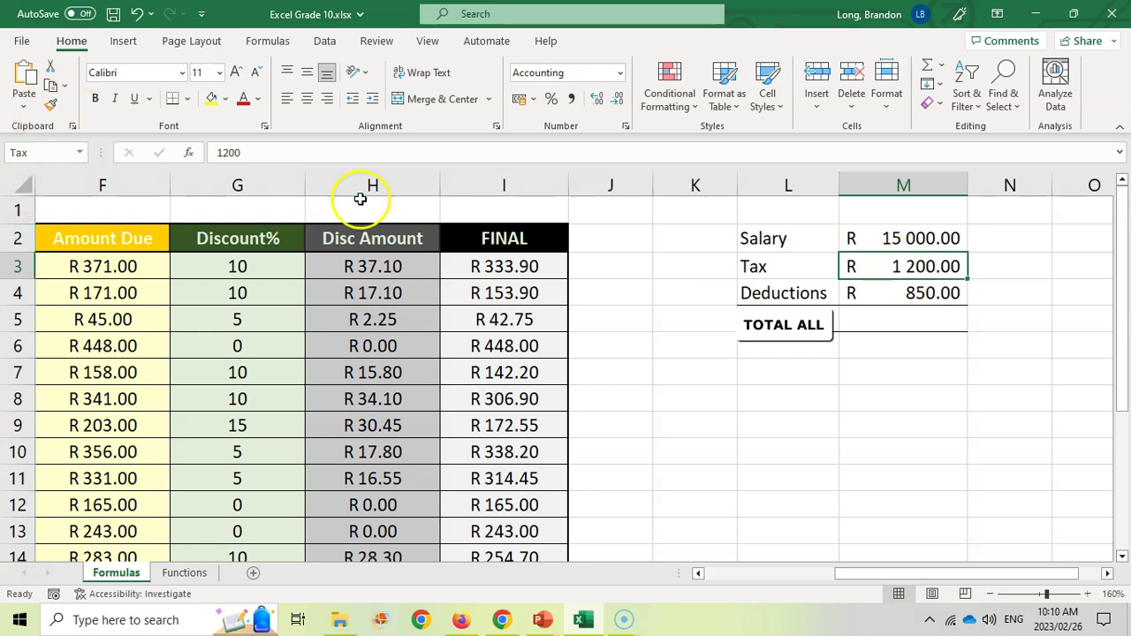
left_click(883, 290)
left_click(53, 151)
type("Dedu")
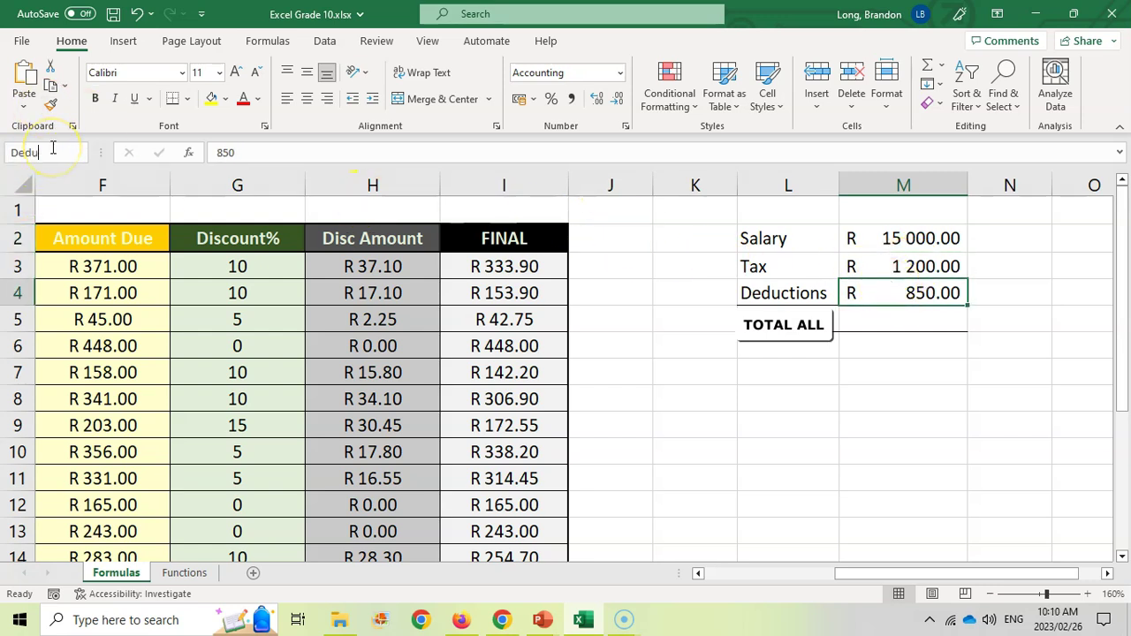
type("ct")
key("Return")
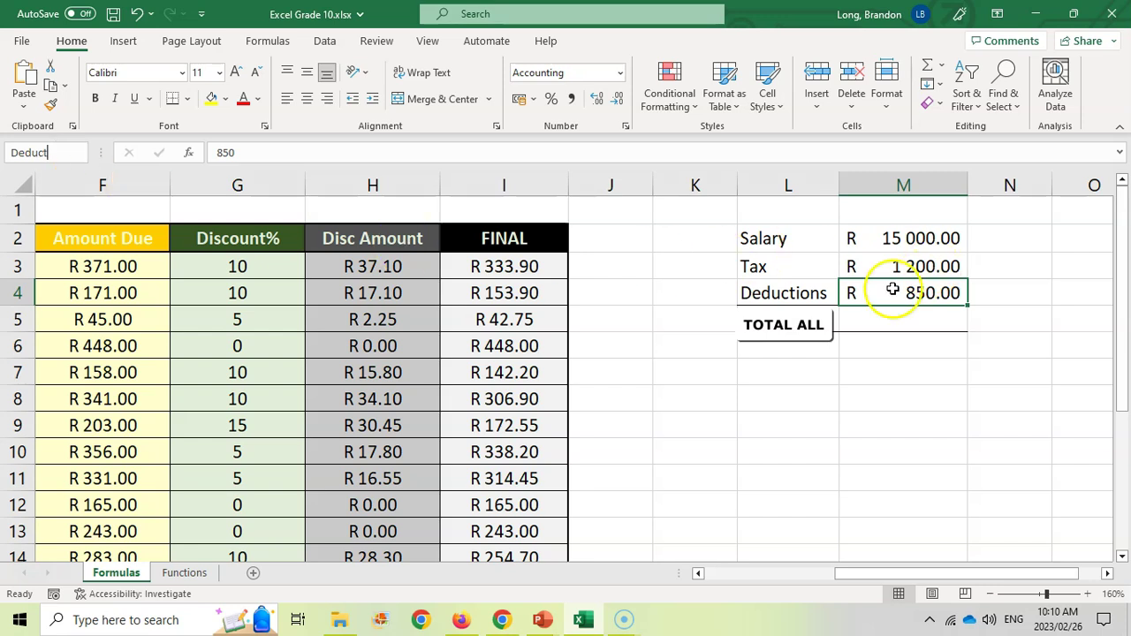
left_click(913, 235)
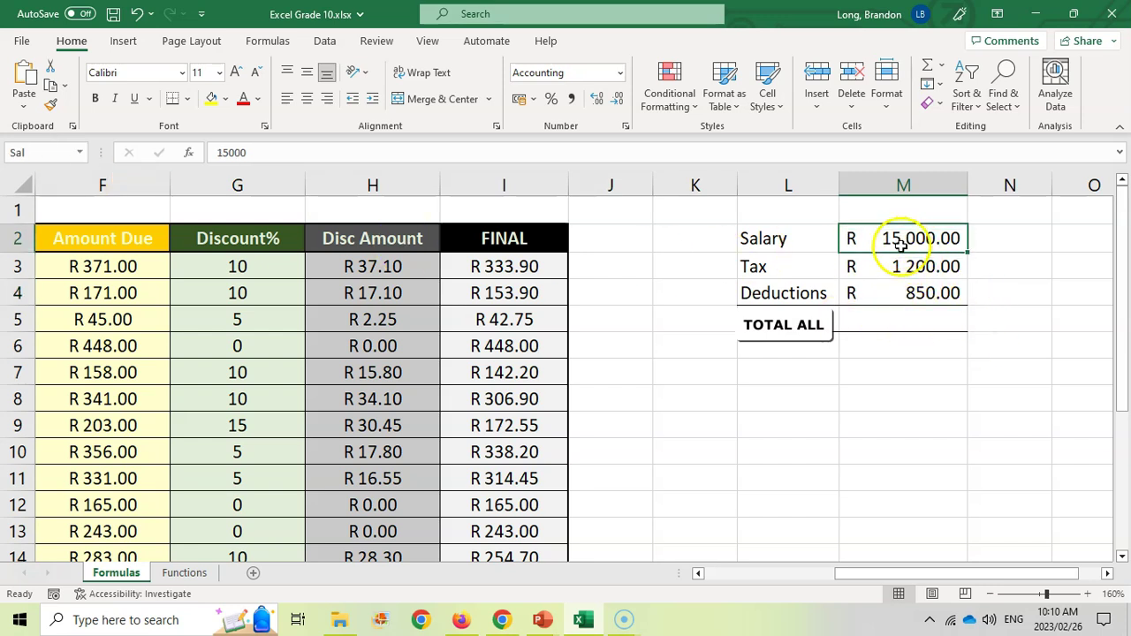
left_click(901, 261)
left_click(918, 291)
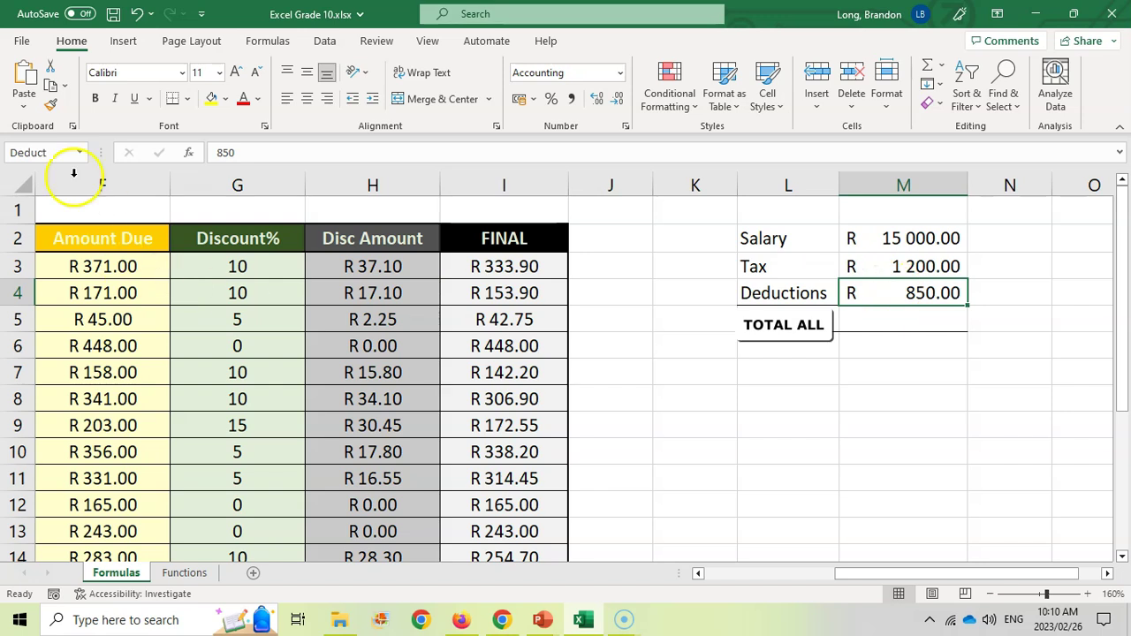
left_click(890, 320)
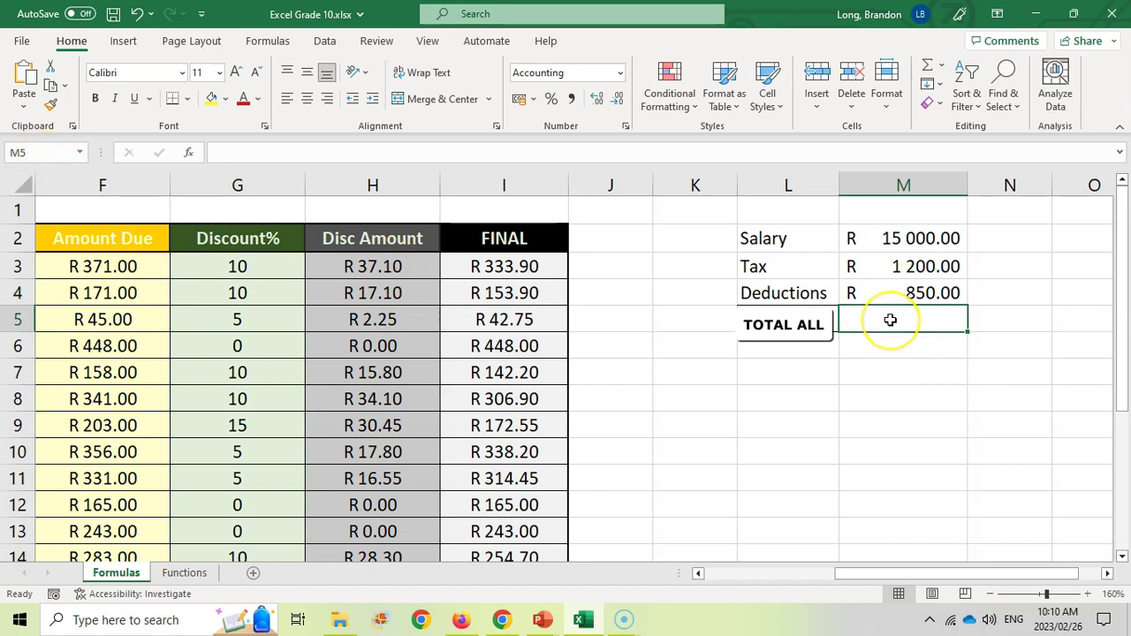
type("=")
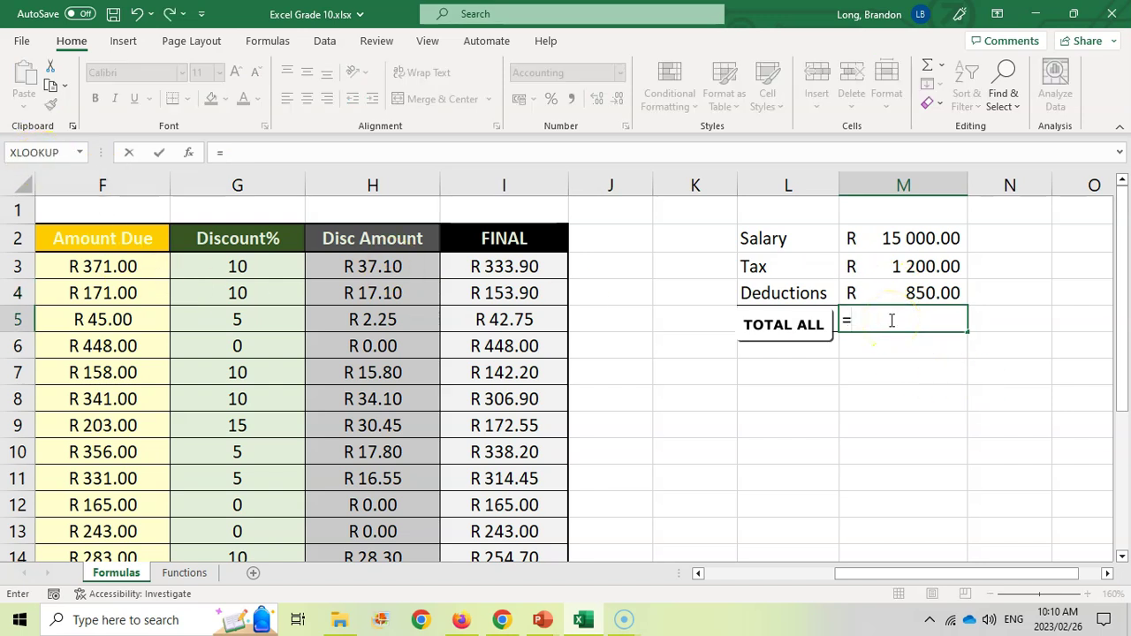
type("M2")
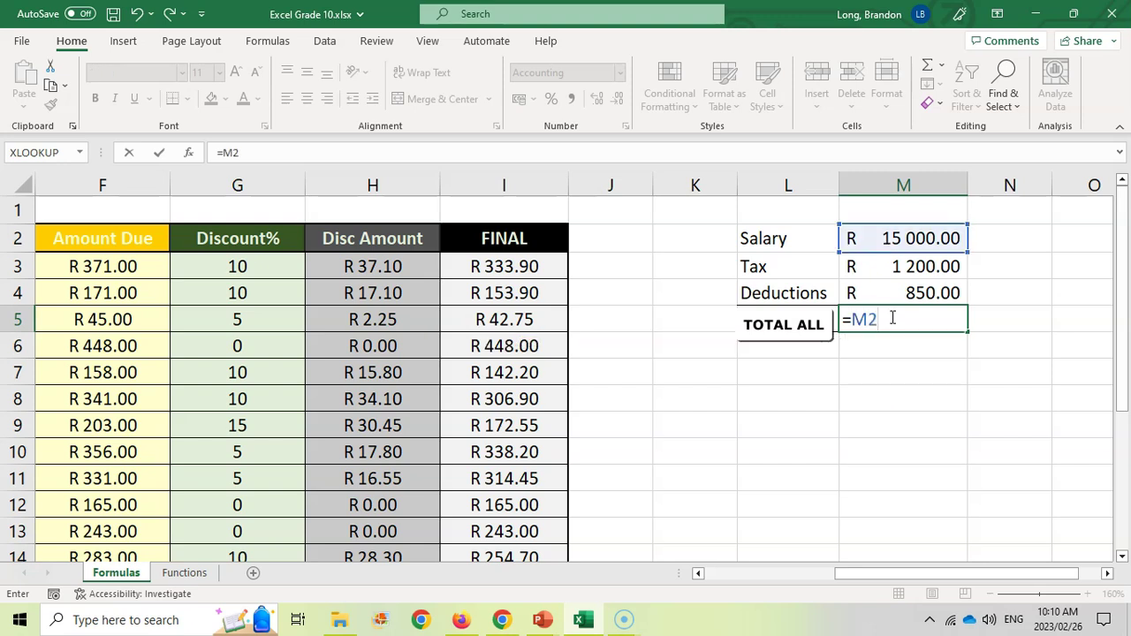
left_click(883, 235)
type("+M")
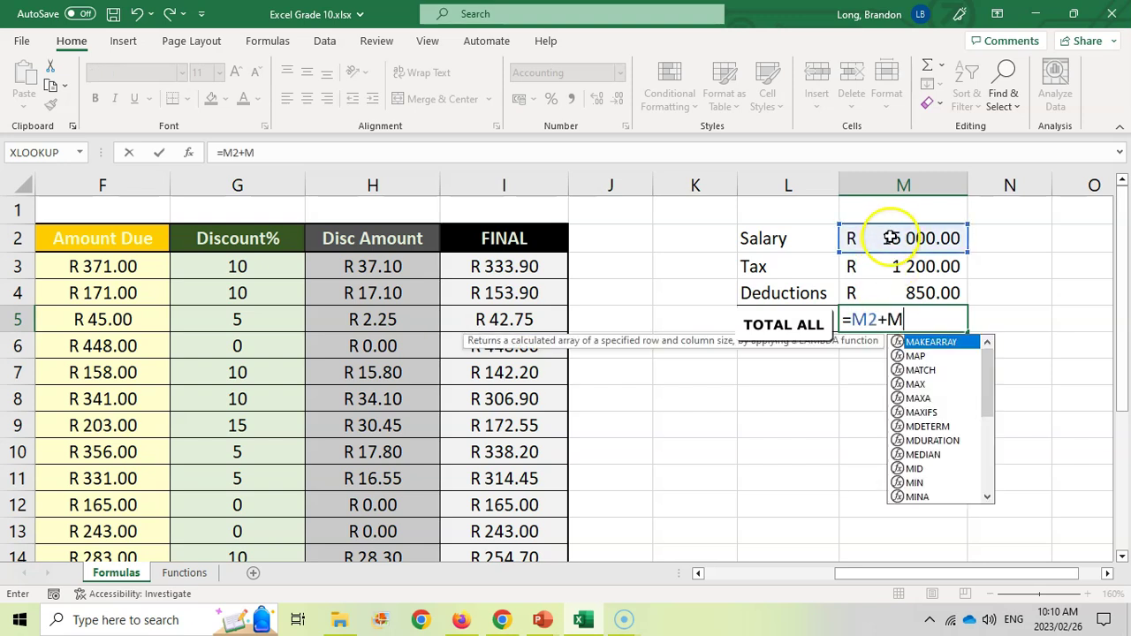
type("3+M4")
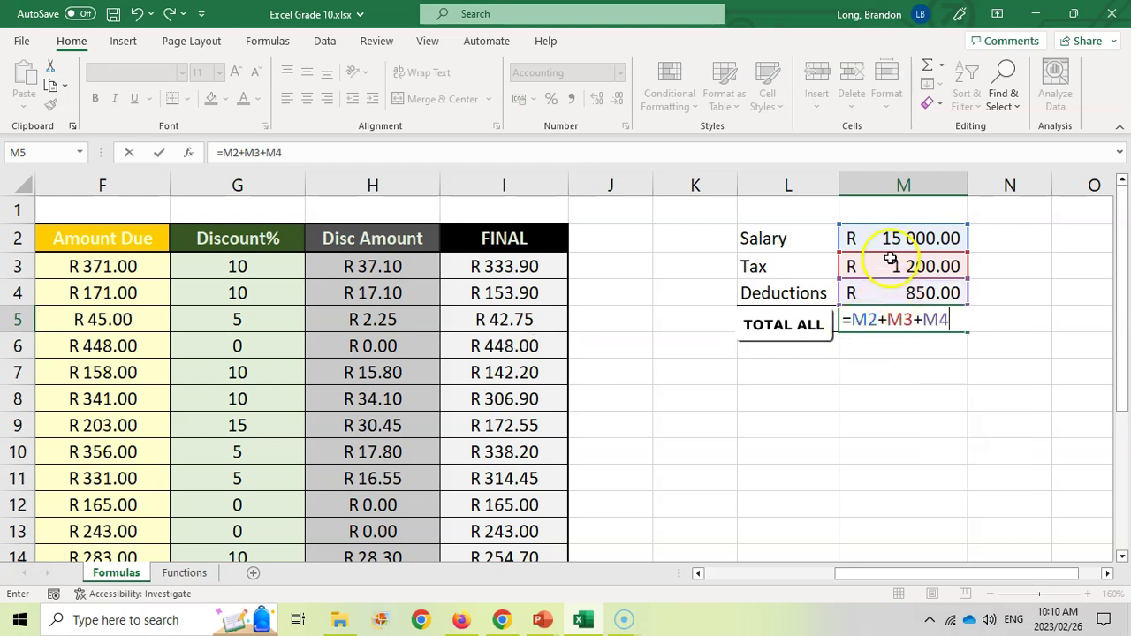
left_click(899, 283)
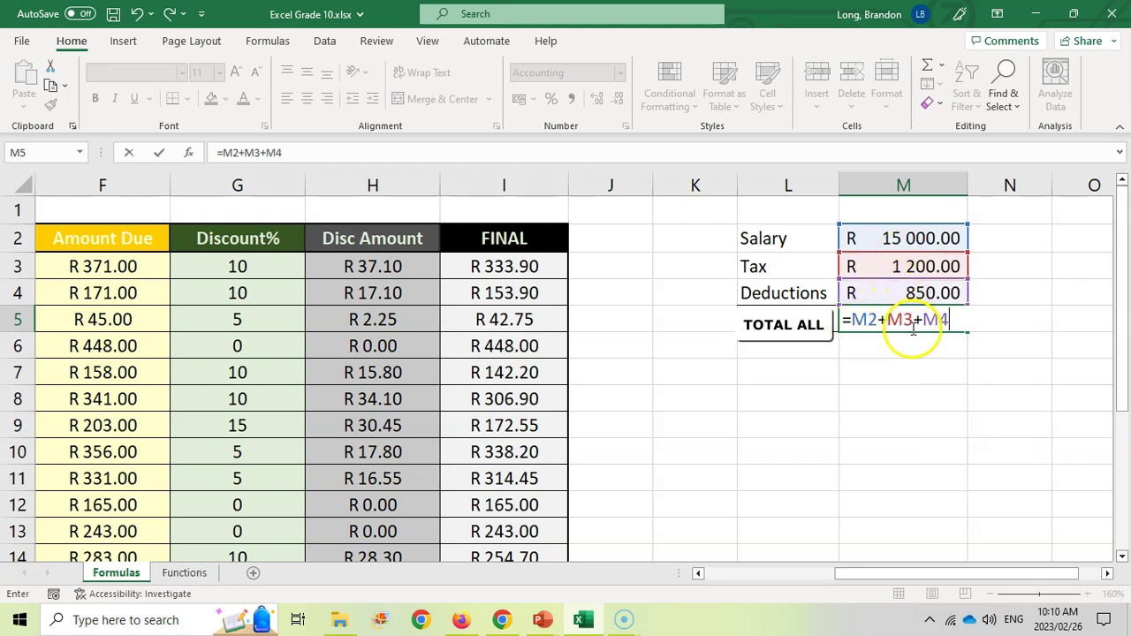
key("Return")
left_click(903, 322)
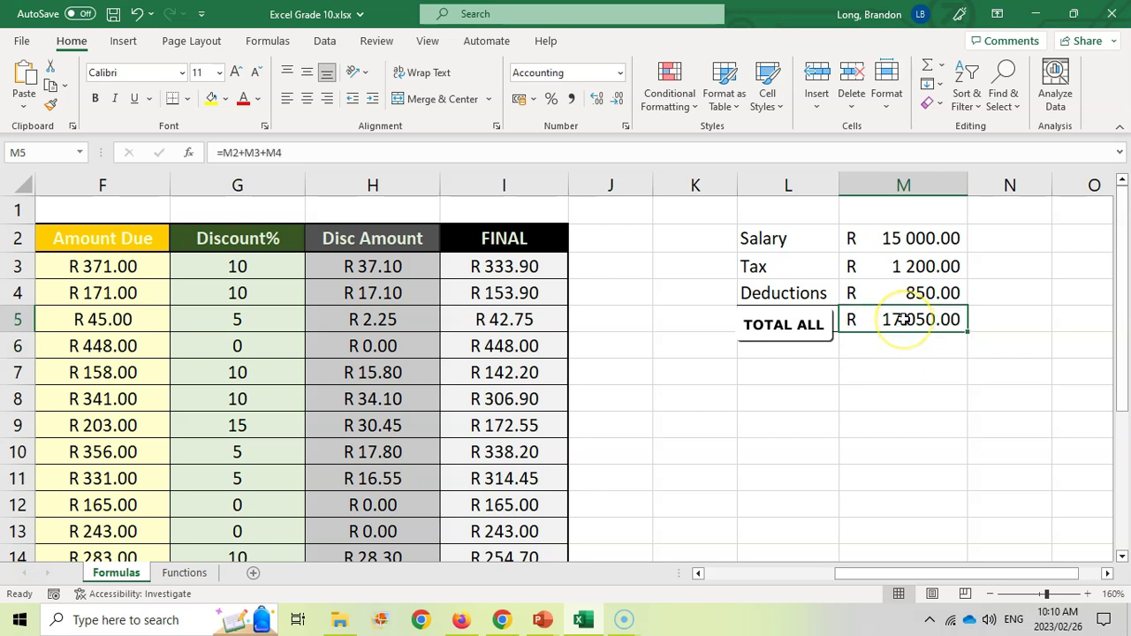
key("Delete")
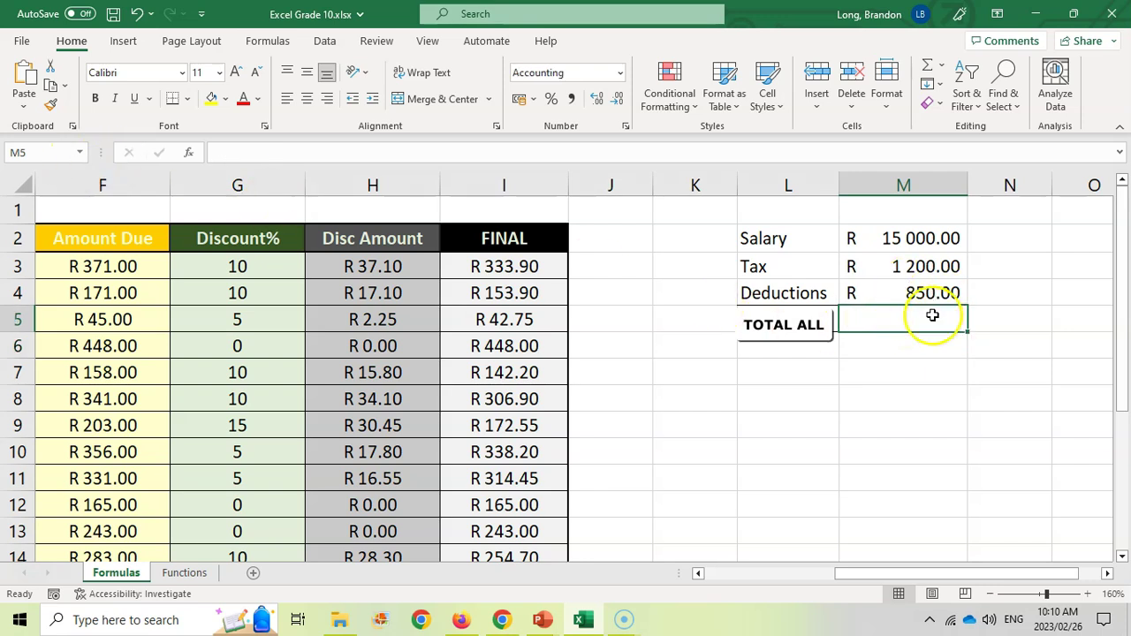
- Enter =Sal+Tax+Deduct in M5 so TOTAL ALL shows R 17 050.00, then verify it
type("=Sal")
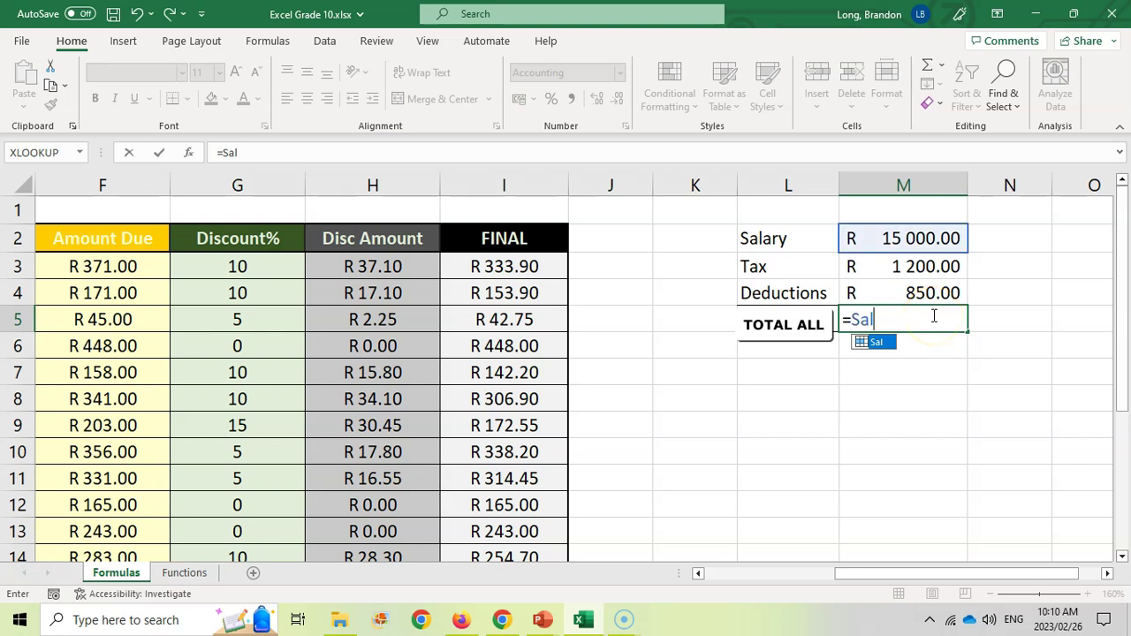
type("+Tax")
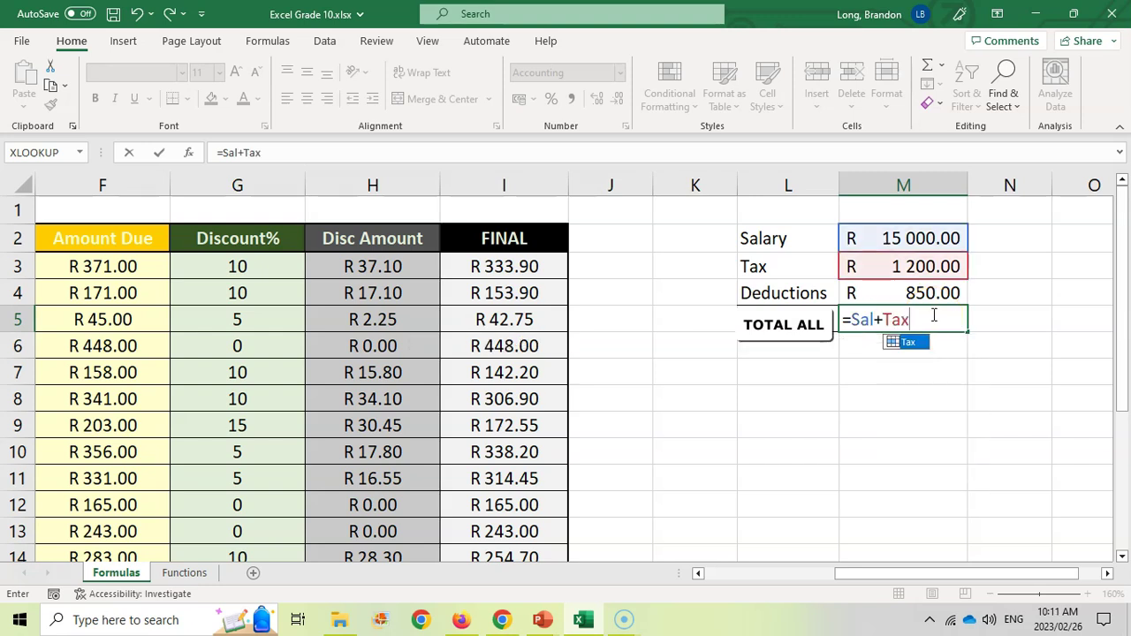
type("+Deduct")
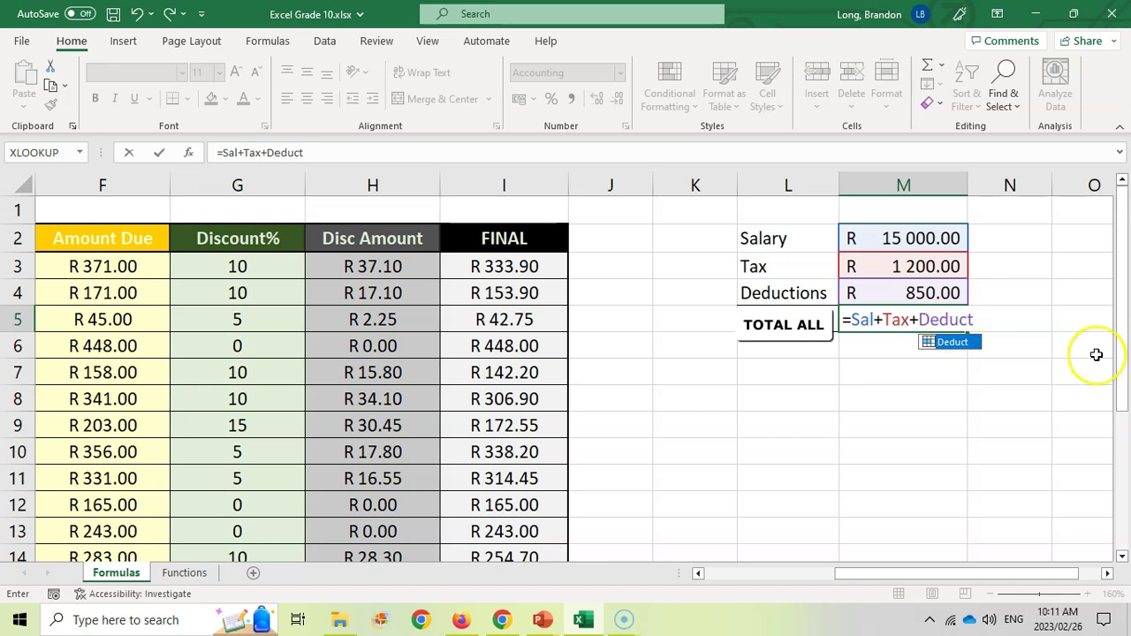
key("Return")
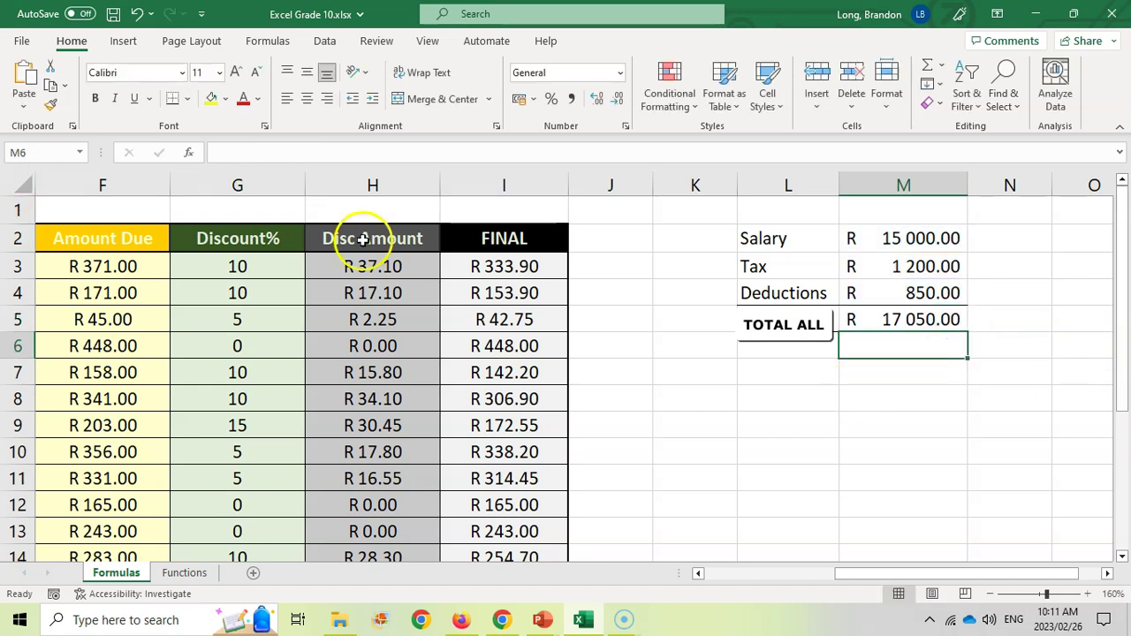
left_click(854, 244)
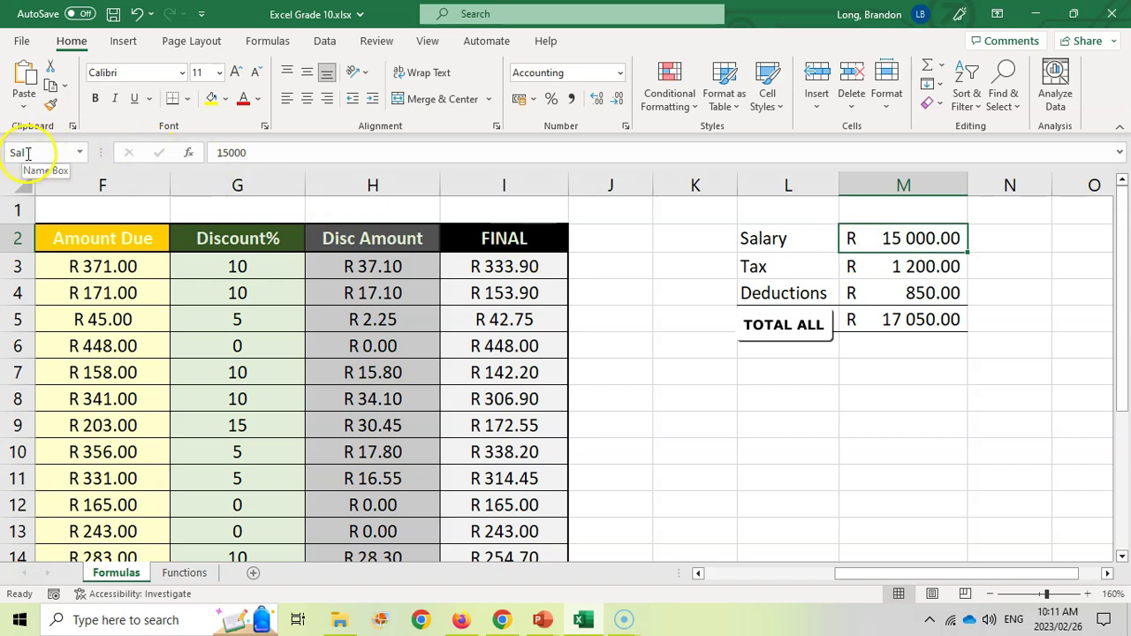
left_click(917, 321)
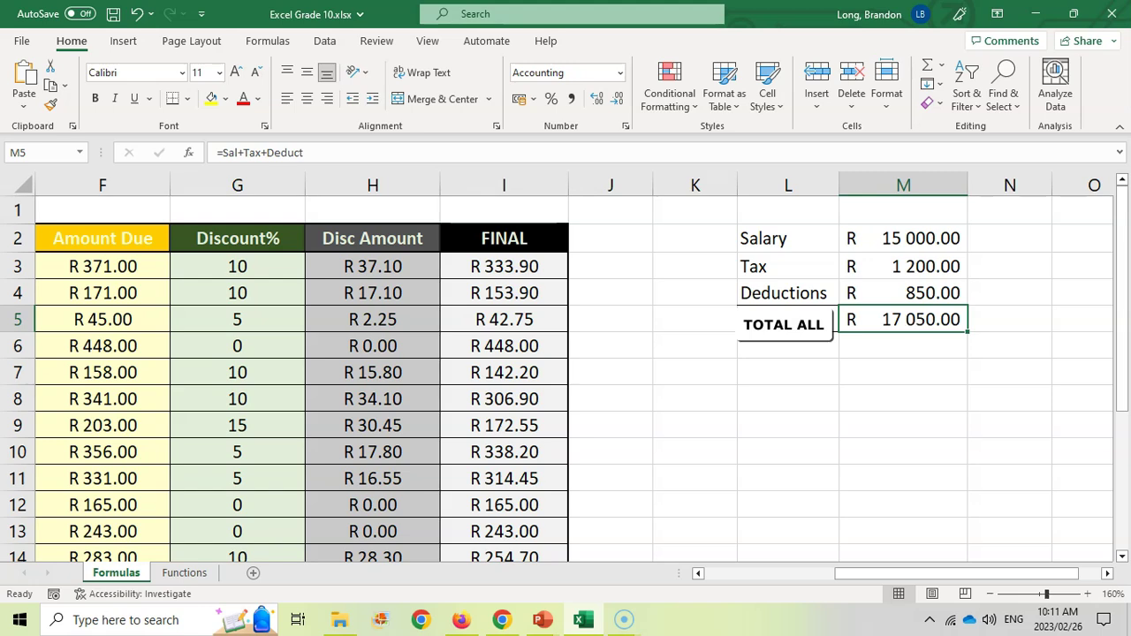